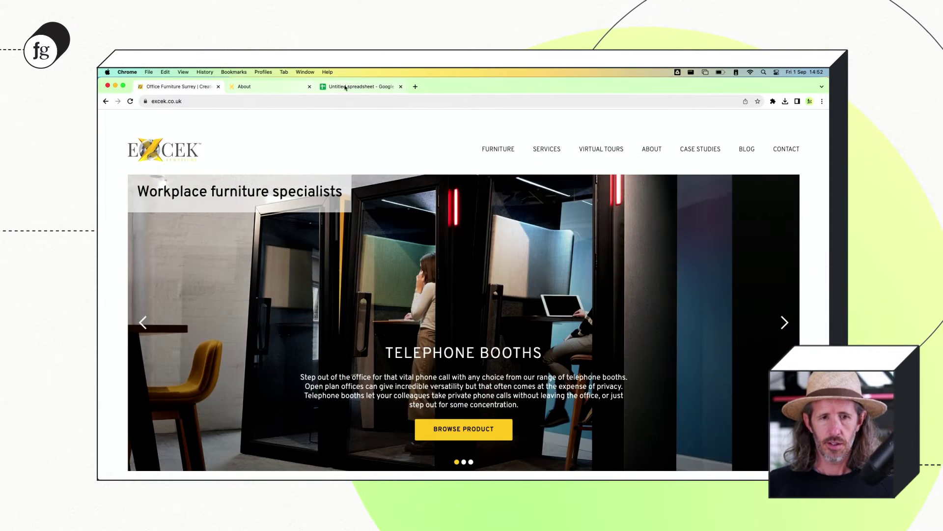
Switch from the live excek.co.uk tab to the blank Untitled spreadsheet tab in Chrome
{"action": "left_click", "coordinate": [347, 87]}
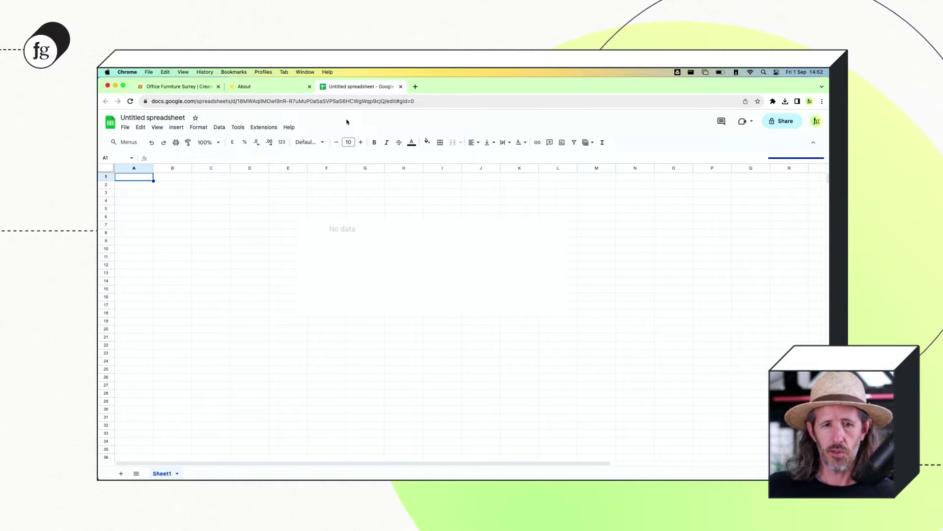
Bring the empty Screaming Frog SEO Spider 19.2 window in front of Chrome
{"action": "key", "text": "super+Tab"}
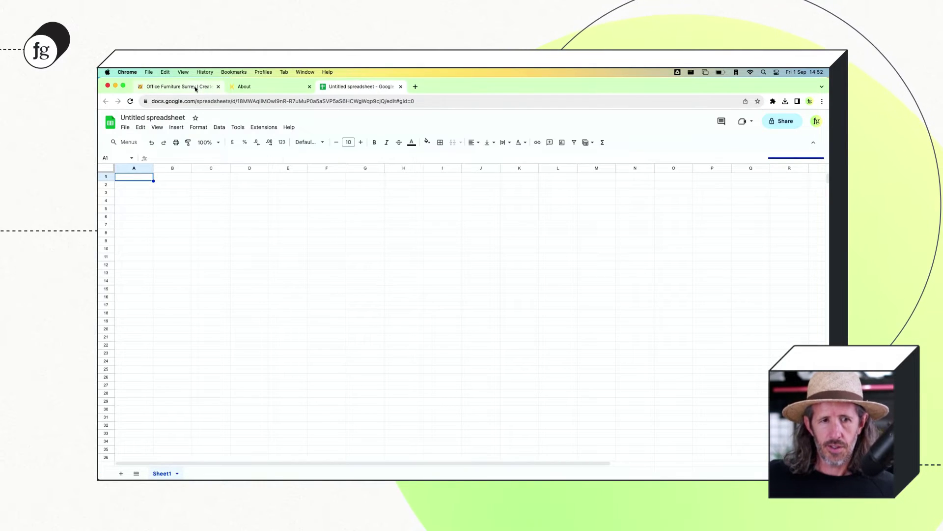
Compare the live excek.co.uk homepage with the Webflow dev site's About page
{"action": "left_click", "coordinate": [194, 87]}
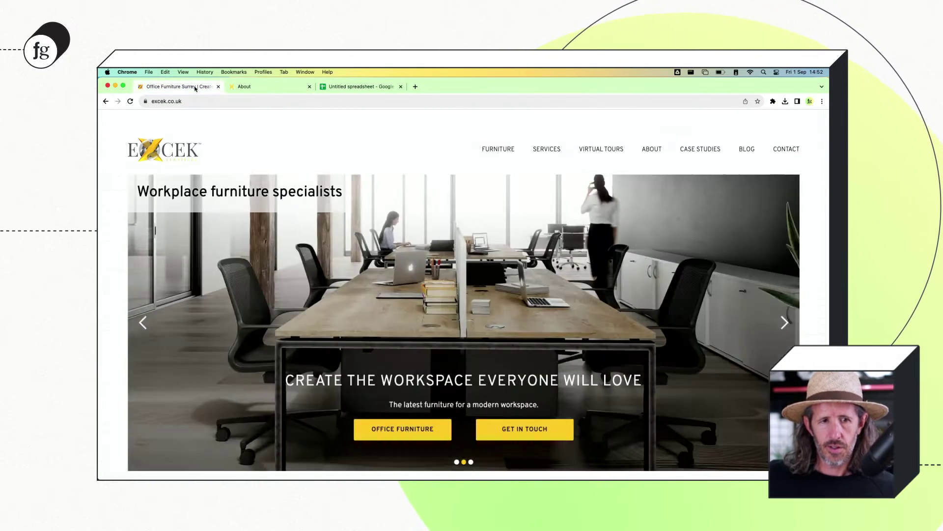
{"action": "key", "text": "ctrl+Tab"}
{"action": "left_click", "coordinate": [190, 87]}
{"action": "left_click", "coordinate": [260, 86]}
{"action": "left_click", "coordinate": [195, 87]}
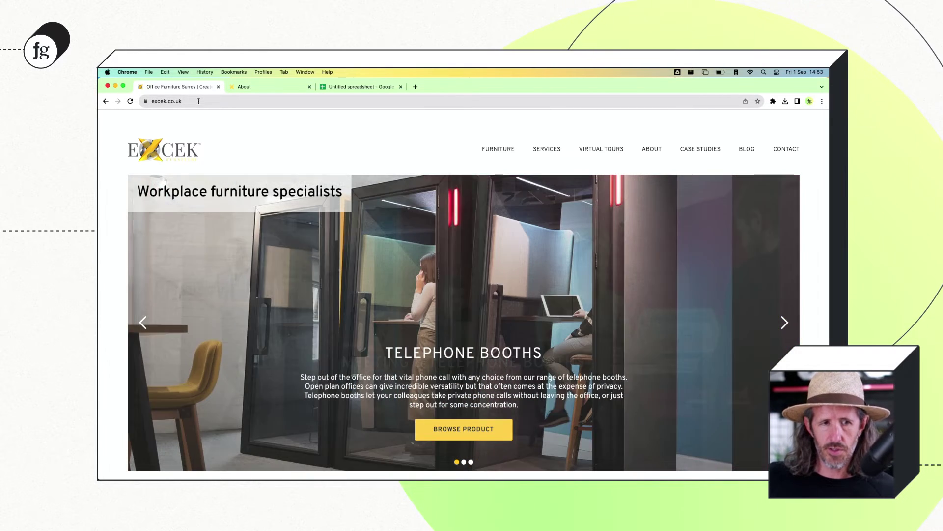
{"action": "left_click", "coordinate": [198, 101]}
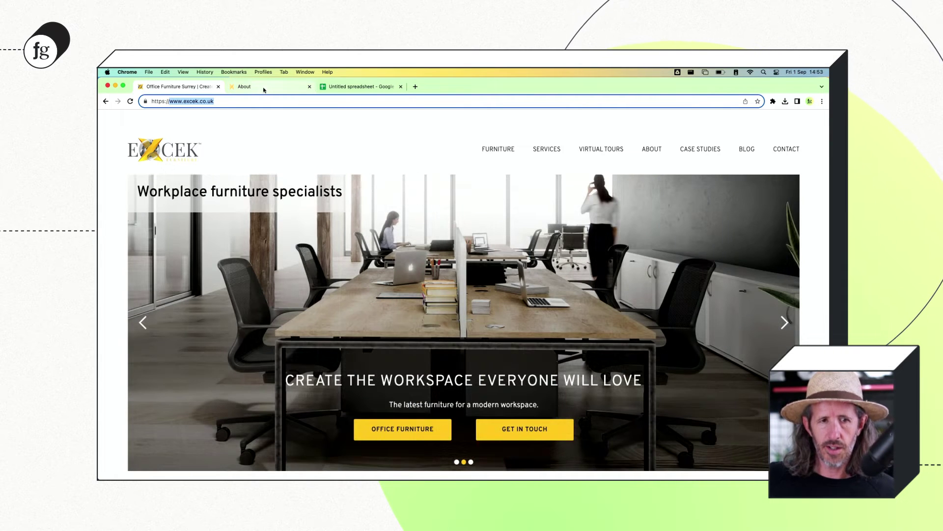
Load the dev site's homepage, check its address, then return to Screaming Frog
{"action": "left_click", "coordinate": [264, 89]}
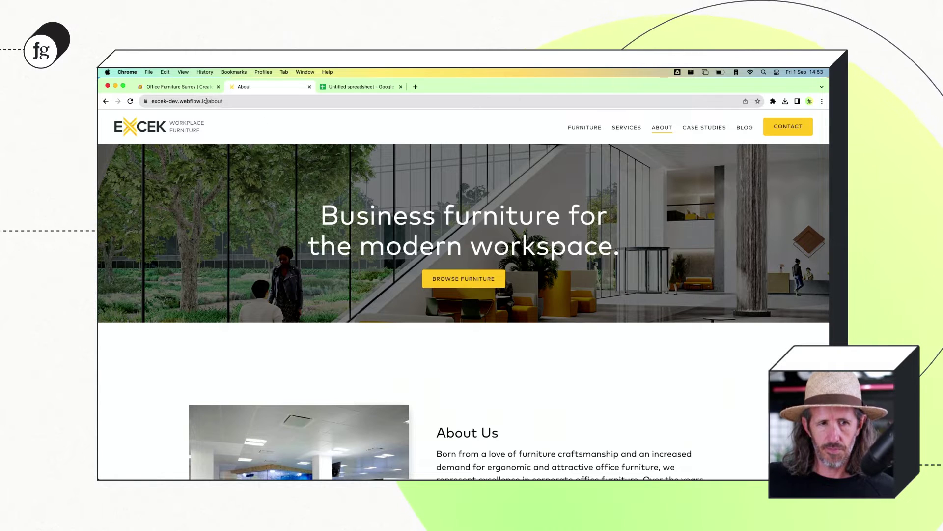
{"action": "left_click", "coordinate": [142, 127]}
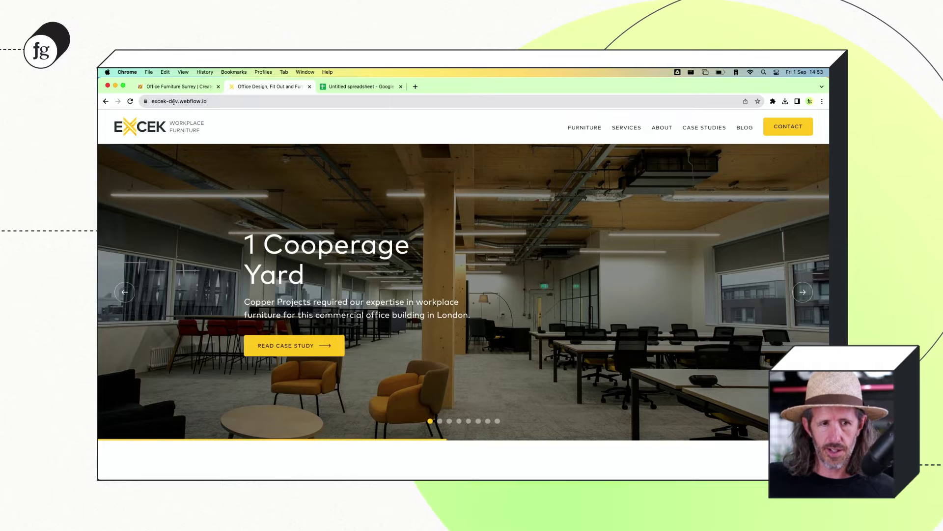
{"action": "left_click", "coordinate": [228, 103]}
{"action": "left_click", "coordinate": [203, 90]}
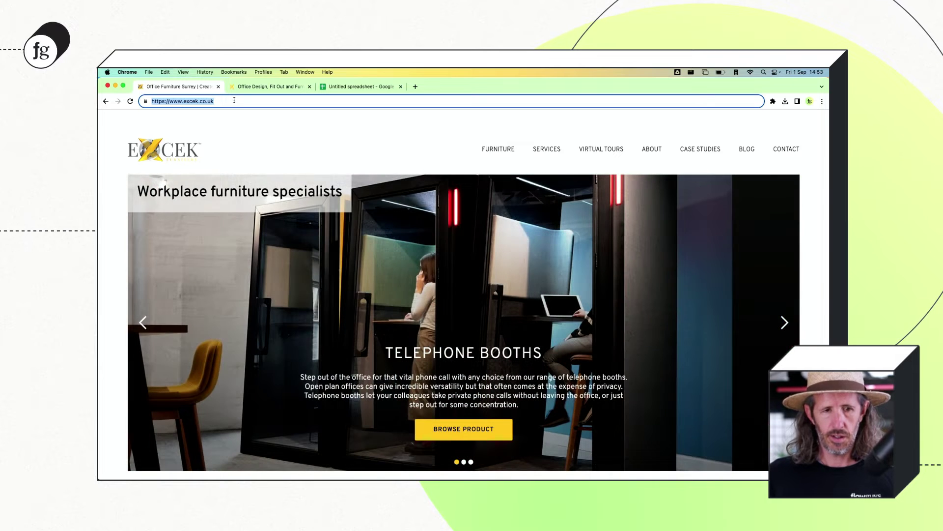
{"action": "key", "text": "super+Tab"}
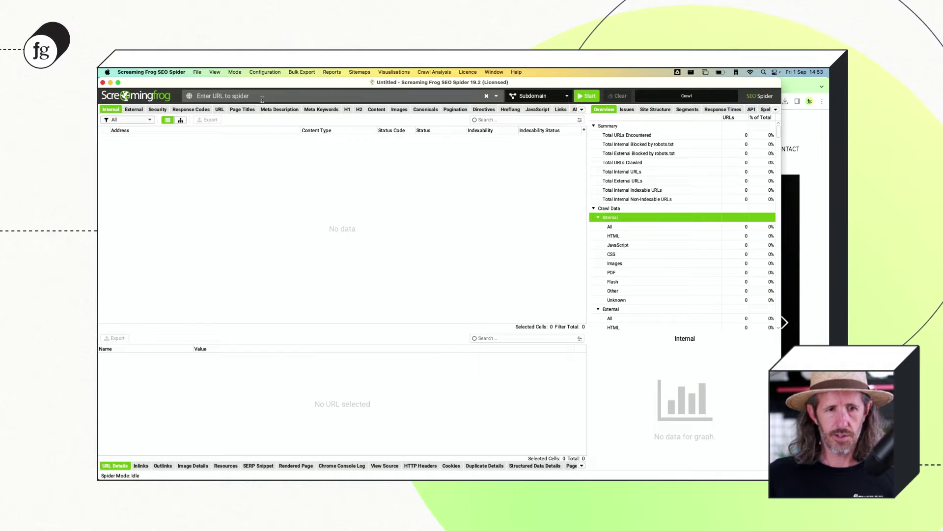
{"action": "left_click", "coordinate": [276, 96]}
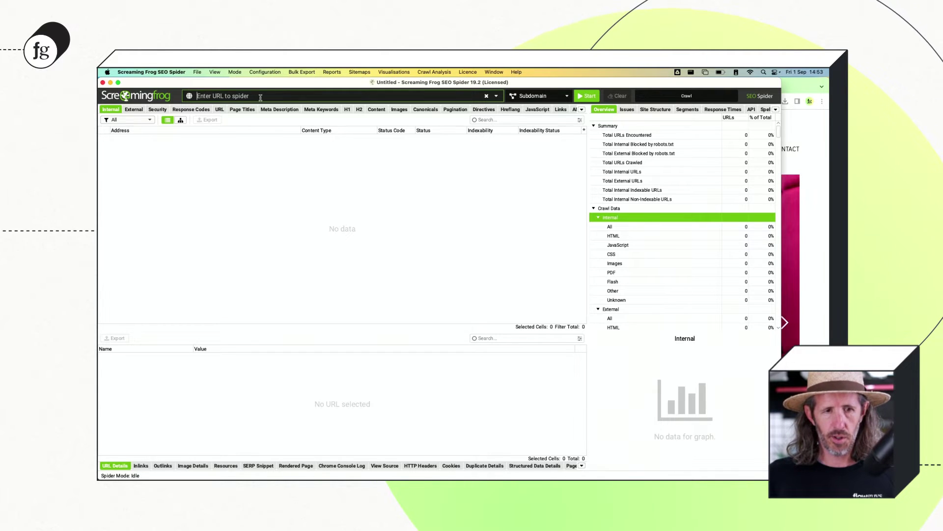
{"action": "left_click", "coordinate": [235, 72]}
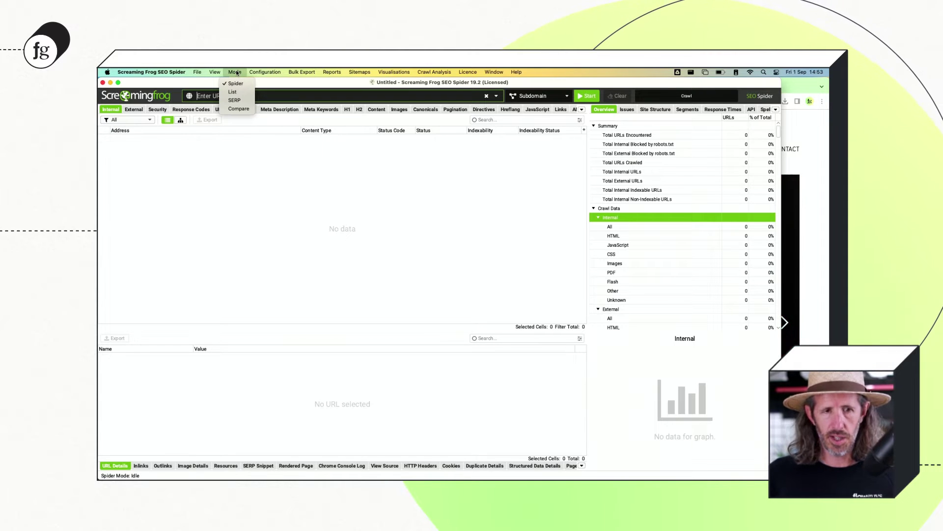
{"action": "left_click", "coordinate": [237, 86]}
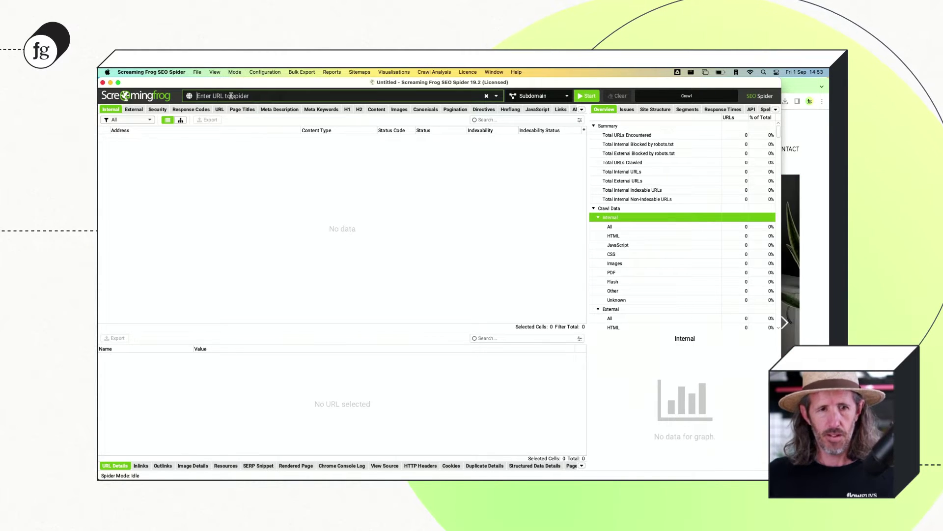
{"action": "left_click", "coordinate": [231, 96]}
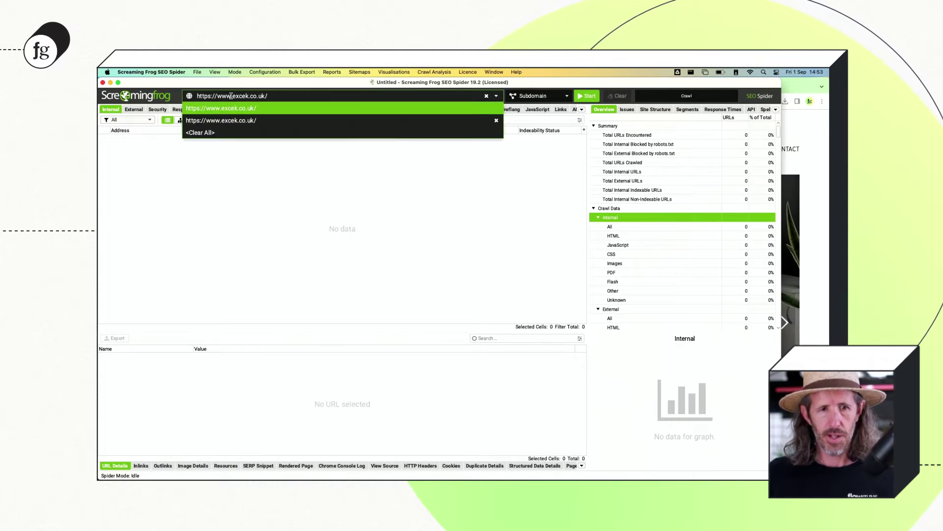
{"action": "left_click", "coordinate": [584, 96]}
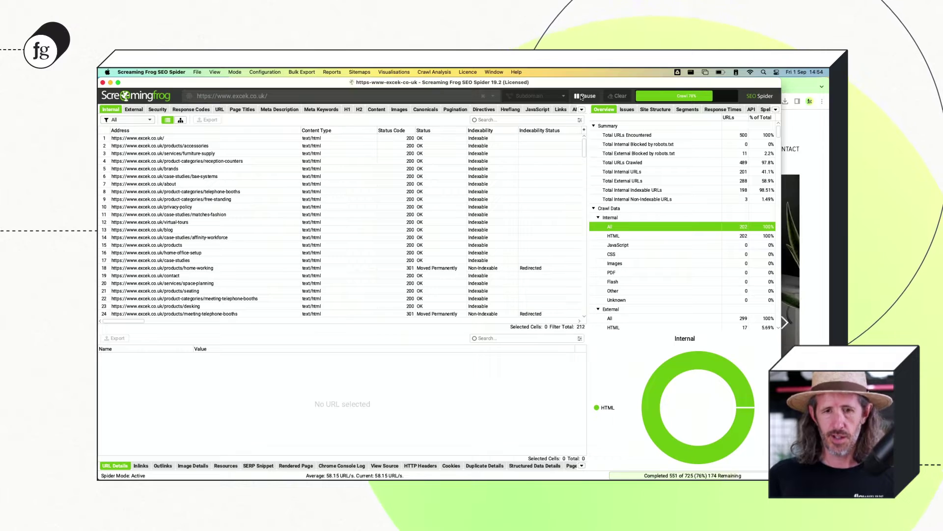
Scroll through the finished crawl's 255 internal URLs, noting the 301 redirects and the 404
{"action": "scroll", "coordinate": [267, 226], "scroll_direction": "down", "scroll_amount": 20}
{"action": "scroll", "coordinate": [267, 226], "scroll_direction": "down", "scroll_amount": 20}
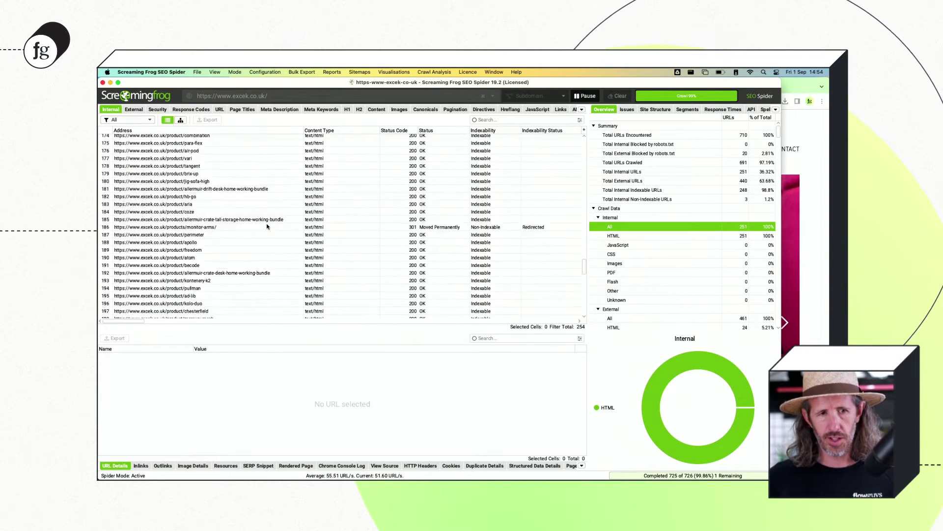
{"action": "scroll", "coordinate": [267, 226], "scroll_direction": "up", "scroll_amount": 20}
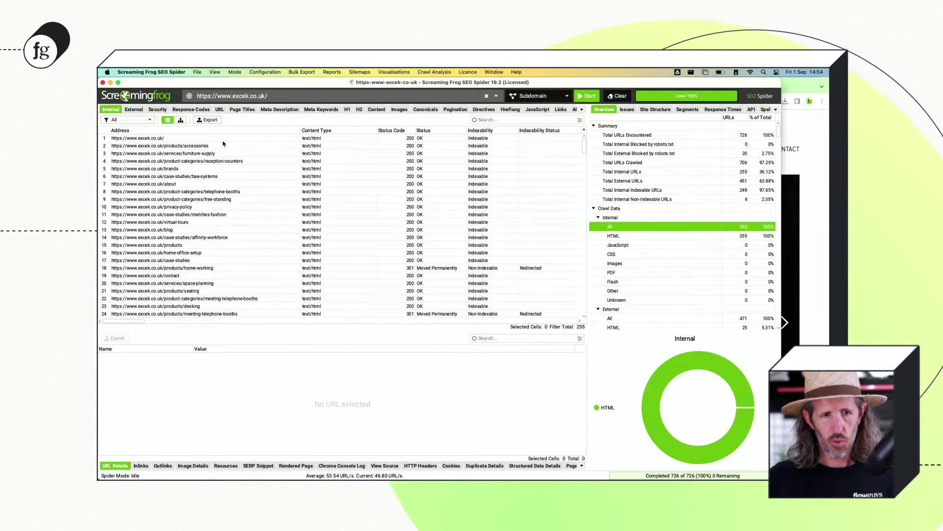
{"action": "scroll", "coordinate": [245, 195], "scroll_direction": "down", "scroll_amount": 20}
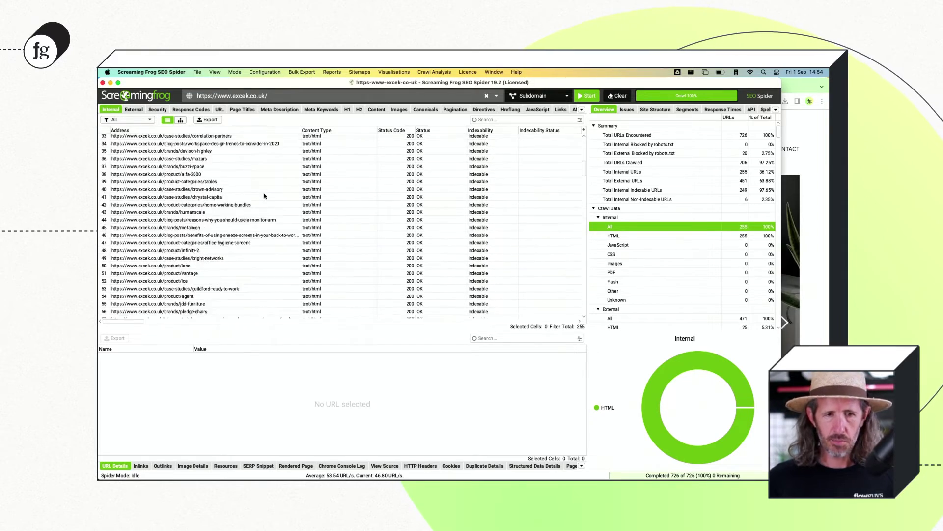
{"action": "scroll", "coordinate": [269, 197], "scroll_direction": "down", "scroll_amount": 12}
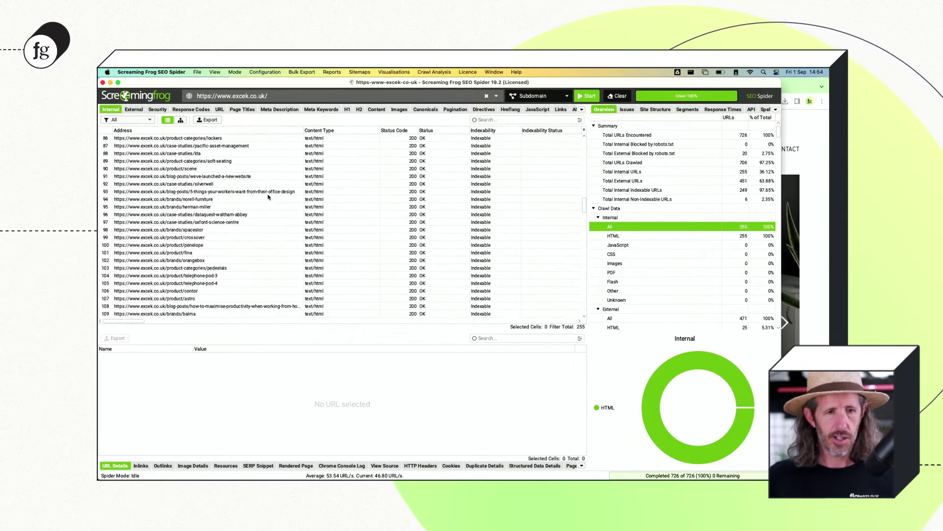
{"action": "scroll", "coordinate": [269, 197], "scroll_direction": "down", "scroll_amount": 20}
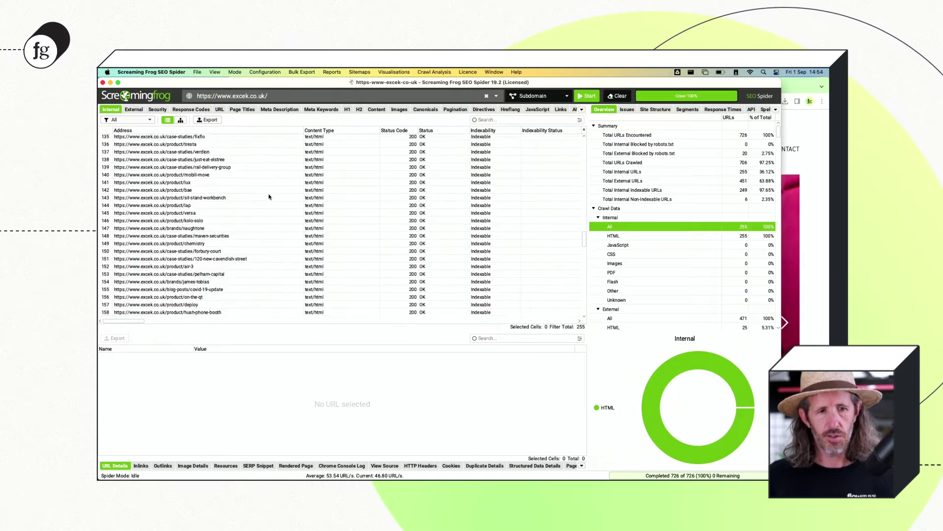
{"action": "scroll", "coordinate": [268, 196], "scroll_direction": "down", "scroll_amount": 17}
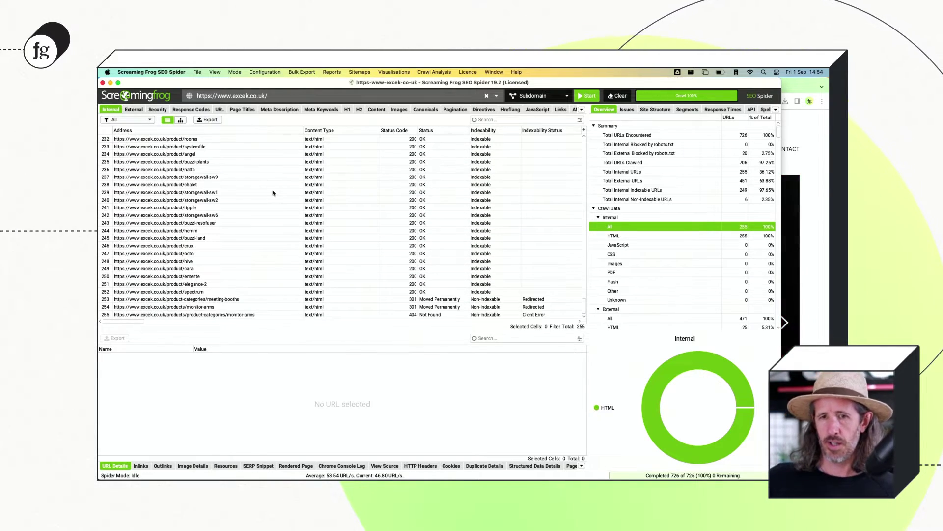
{"action": "scroll", "coordinate": [271, 194], "scroll_direction": "up", "scroll_amount": 20}
{"action": "scroll", "coordinate": [273, 192], "scroll_direction": "up", "scroll_amount": 20}
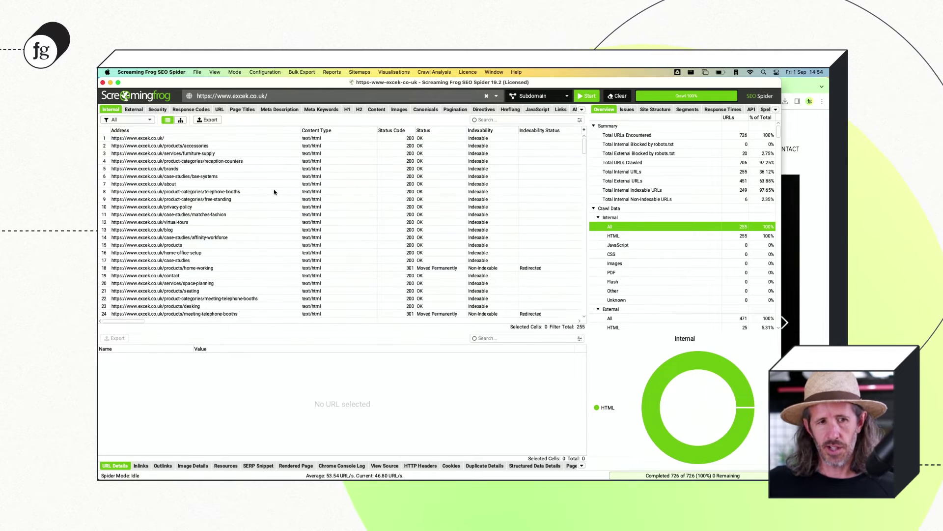
Export the HTML-filtered internal URLs as 'excek.co.uk internal_html.csv', then go back to the blank spreadsheet
{"action": "left_click", "coordinate": [125, 121]}
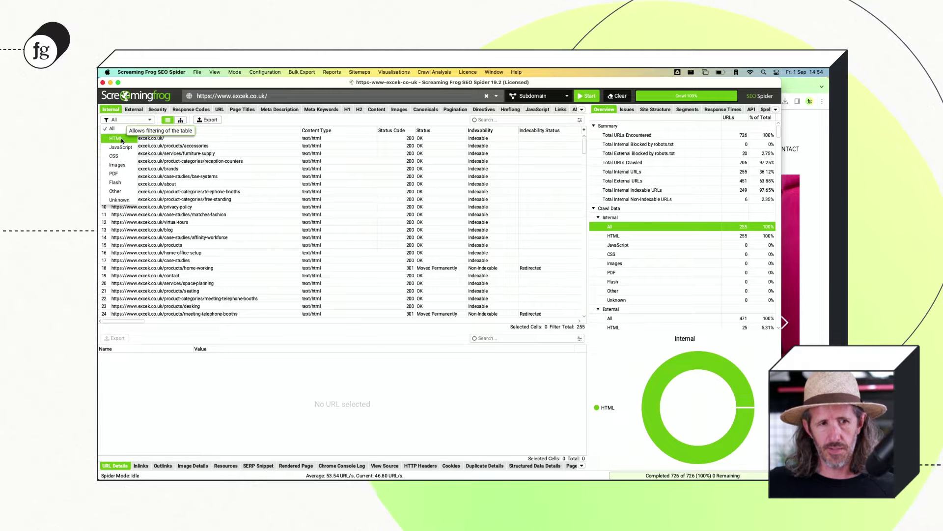
{"action": "left_click", "coordinate": [116, 139]}
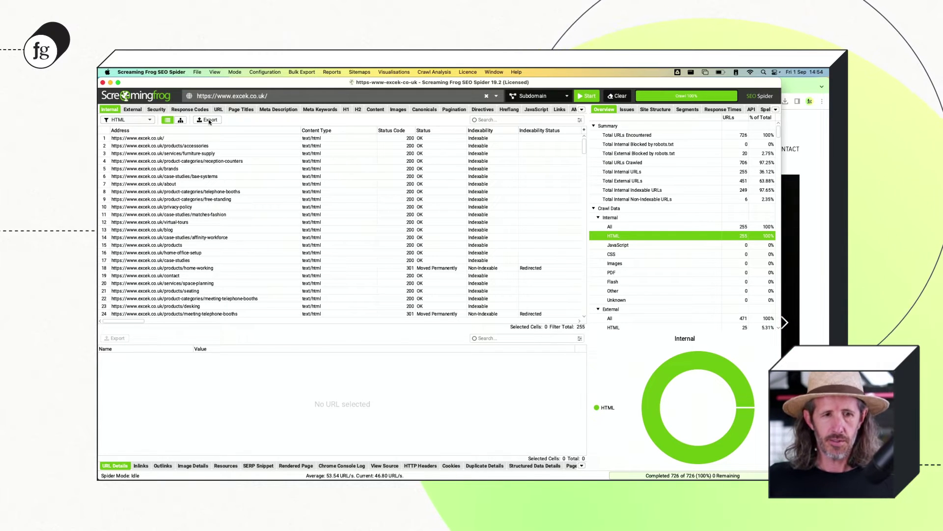
{"action": "left_click", "coordinate": [209, 120]}
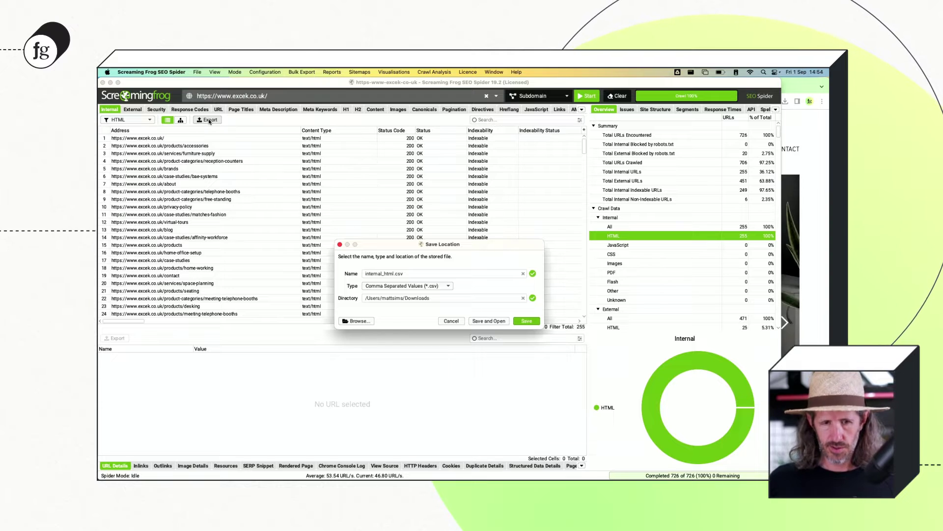
{"action": "triple_click", "coordinate": [428, 275]}
{"action": "type", "text": "excel"}
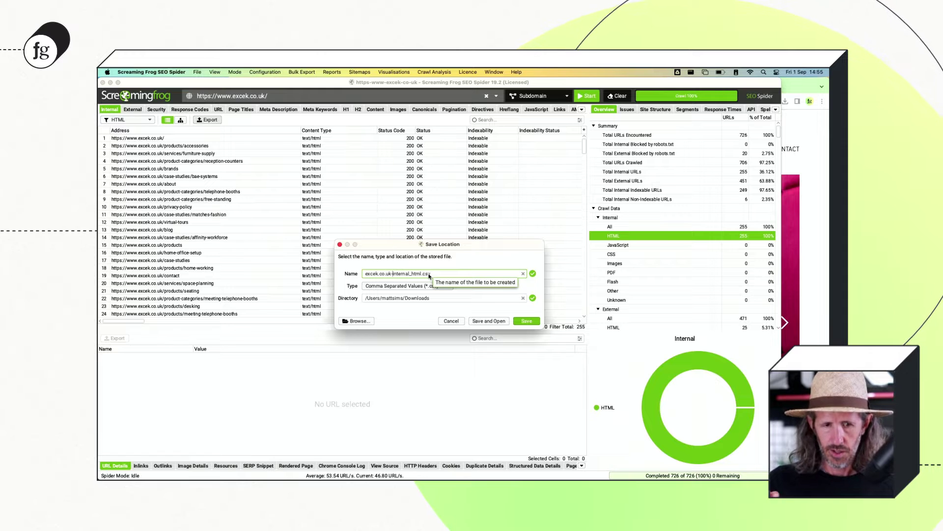
{"action": "left_click", "coordinate": [535, 321]}
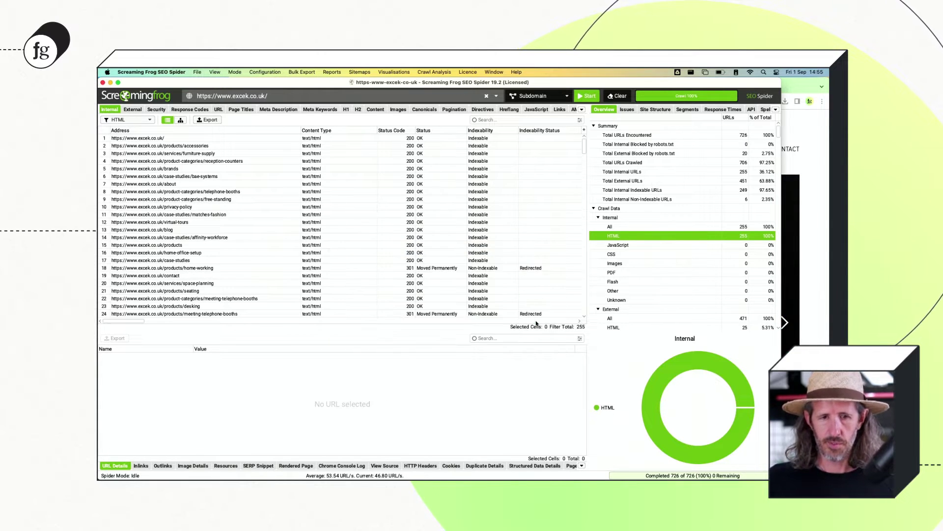
{"action": "key", "text": "super+Tab"}
{"action": "left_click", "coordinate": [361, 87]}
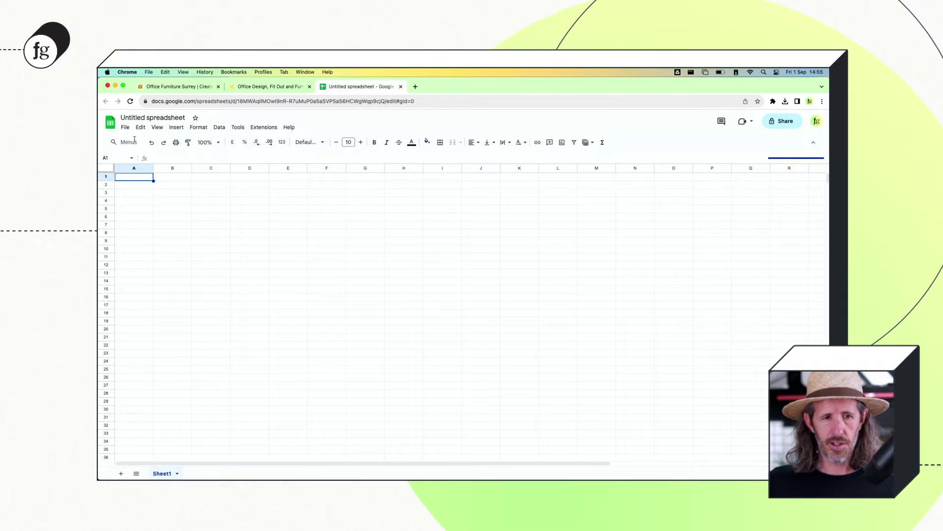
Import excek.co.uk-internal_html.csv into Google Sheets, replacing the current sheet
{"action": "left_click", "coordinate": [125, 128]}
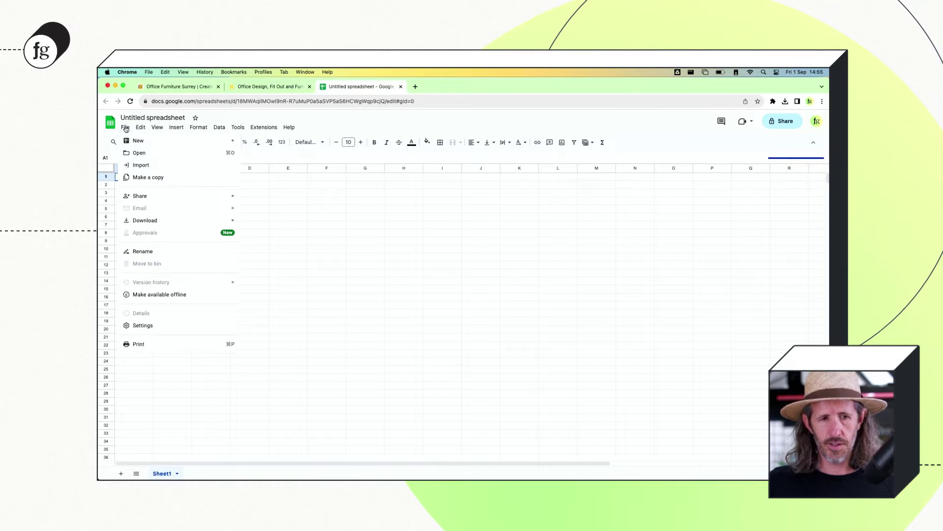
{"action": "left_click", "coordinate": [141, 166]}
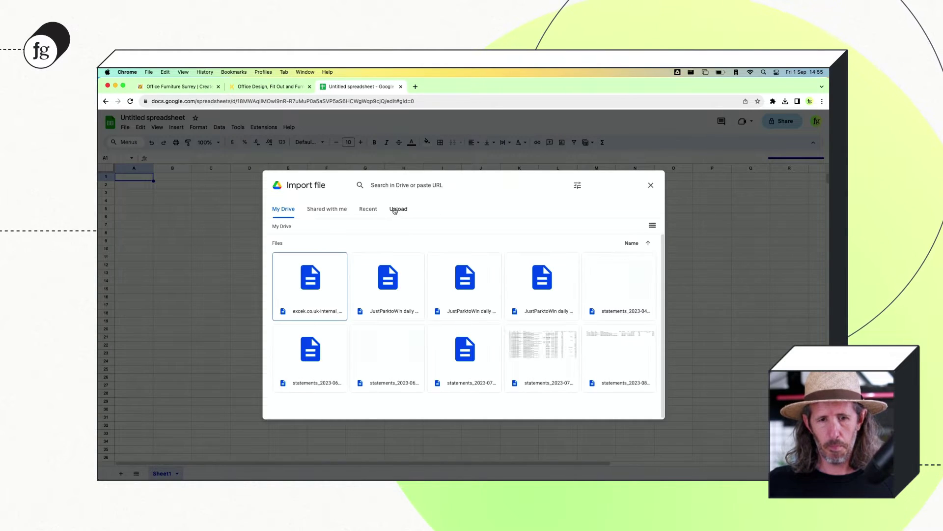
{"action": "left_click", "coordinate": [395, 211]}
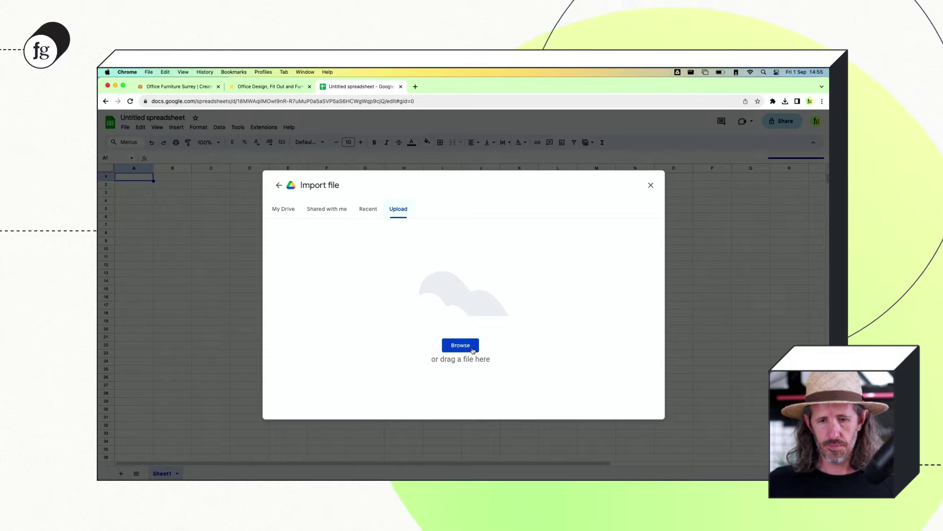
{"action": "left_click", "coordinate": [793, 464]}
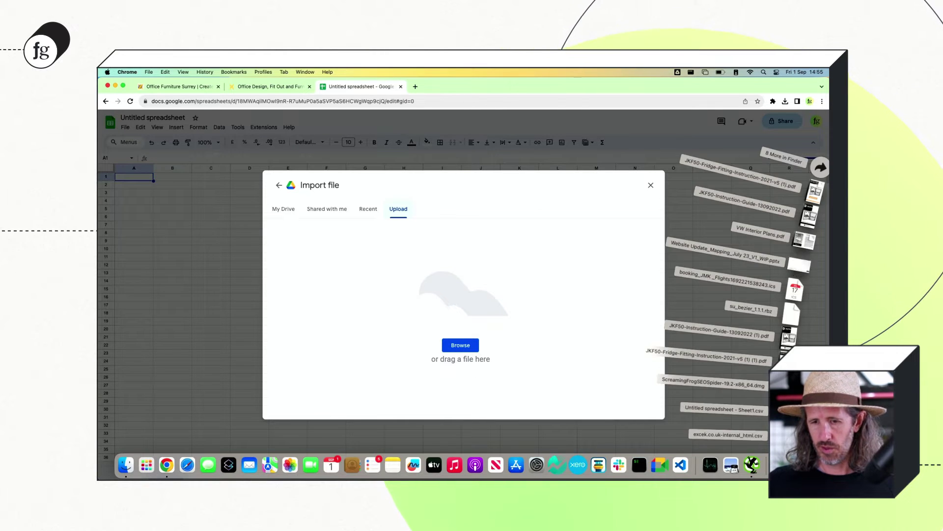
{"action": "left_click_drag", "start_coordinate": [729, 436], "coordinate": [535, 353]}
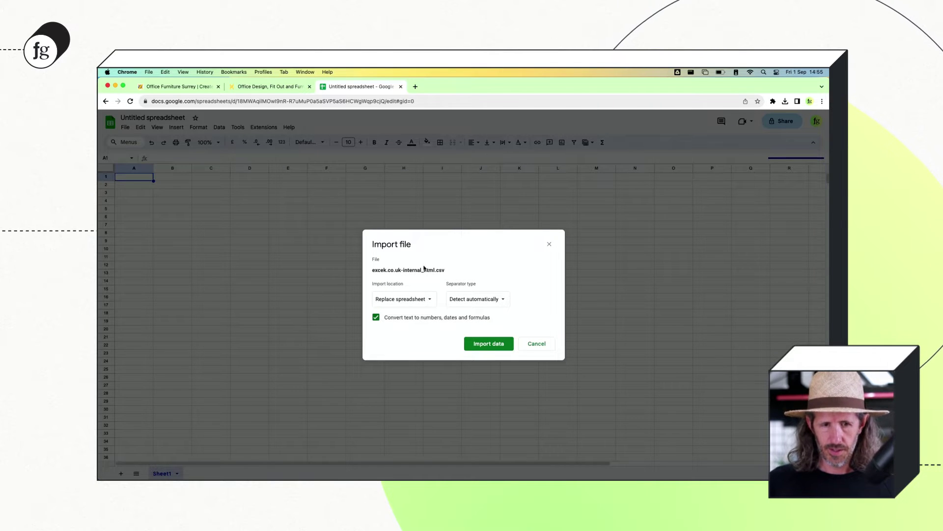
{"action": "left_click", "coordinate": [428, 301]}
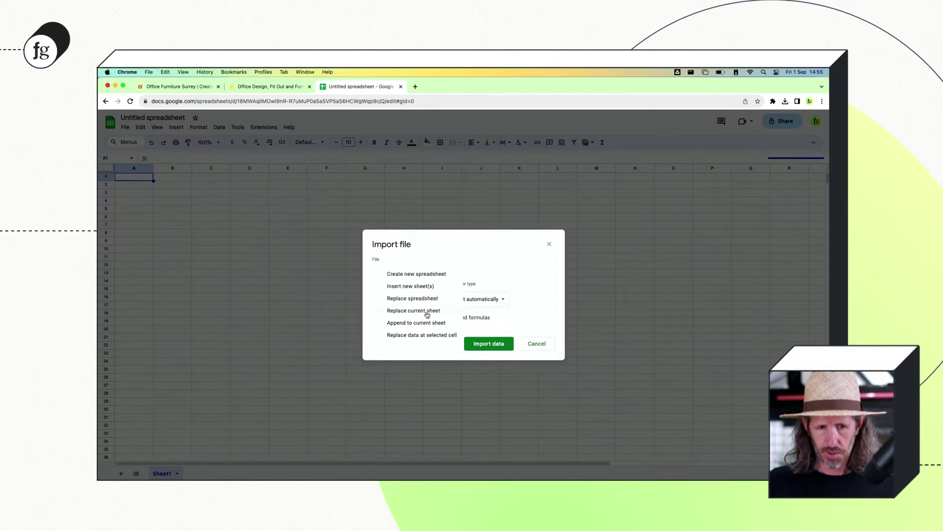
{"action": "left_click", "coordinate": [427, 310]}
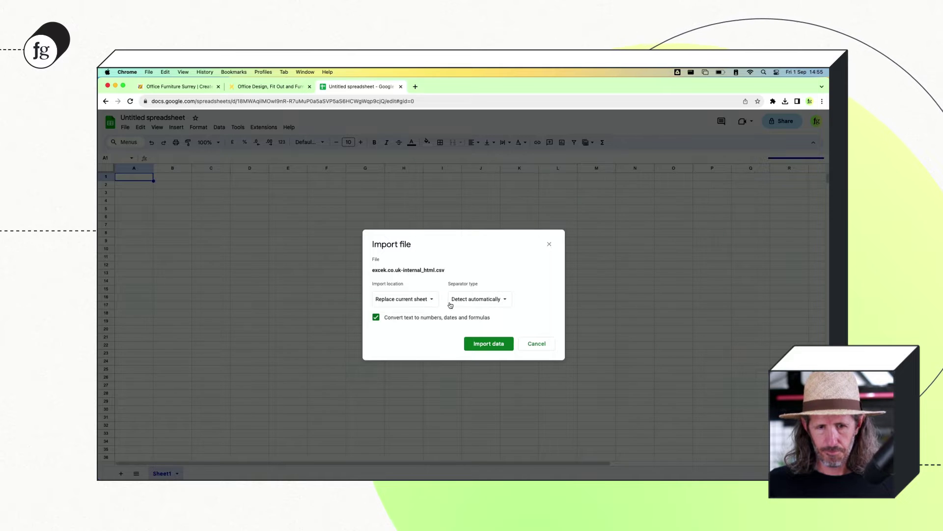
{"action": "left_click", "coordinate": [486, 343]}
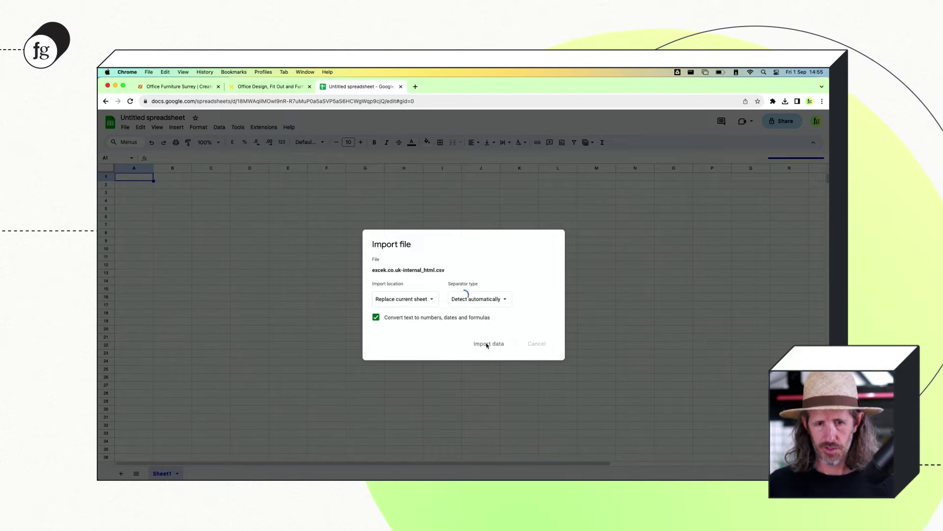
{"action": "left_click", "coordinate": [489, 343]}
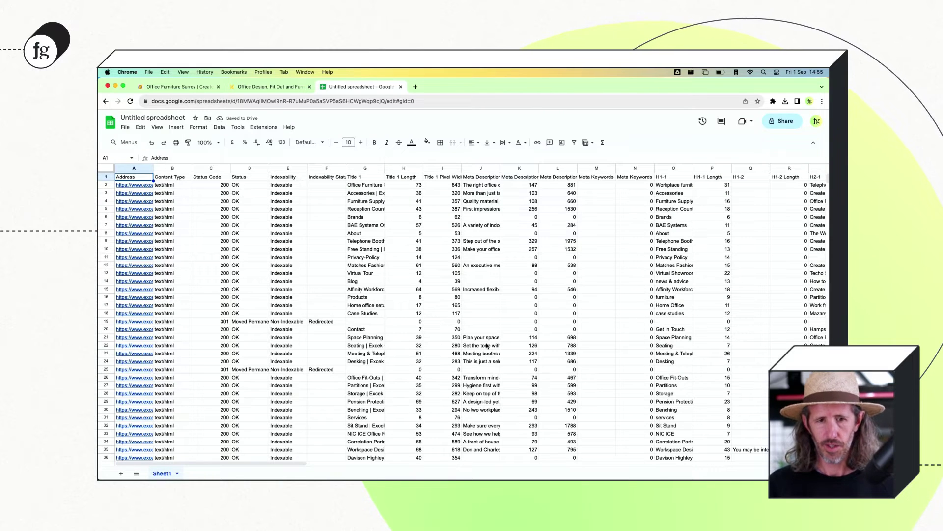
Auto-fit the Address column to show full URLs, then select the entire sheet
{"action": "scroll", "coordinate": [147, 237], "scroll_direction": "down", "scroll_amount": 10}
{"action": "scroll", "coordinate": [146, 237], "scroll_direction": "up", "scroll_amount": 10}
{"action": "double_click", "coordinate": [153, 168]}
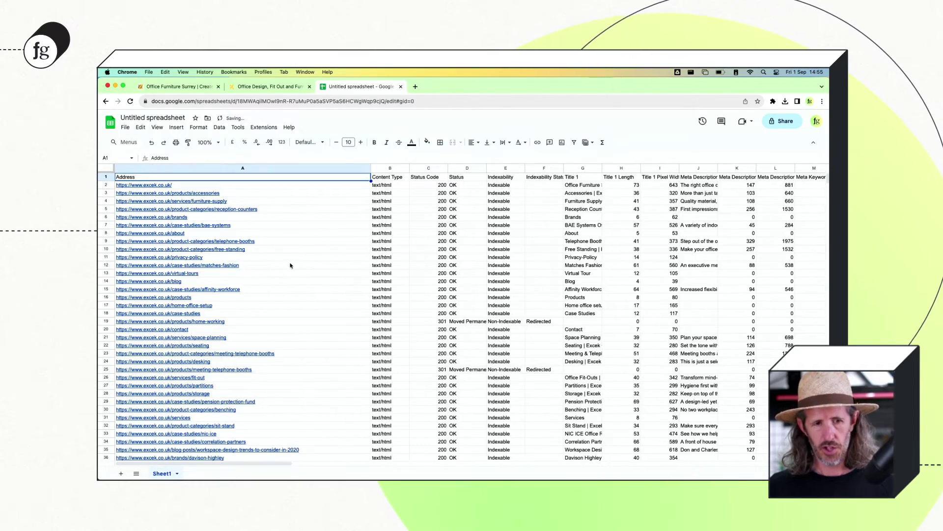
{"action": "scroll", "coordinate": [290, 266], "scroll_direction": "down", "scroll_amount": 5}
{"action": "scroll", "coordinate": [280, 251], "scroll_direction": "up", "scroll_amount": 5}
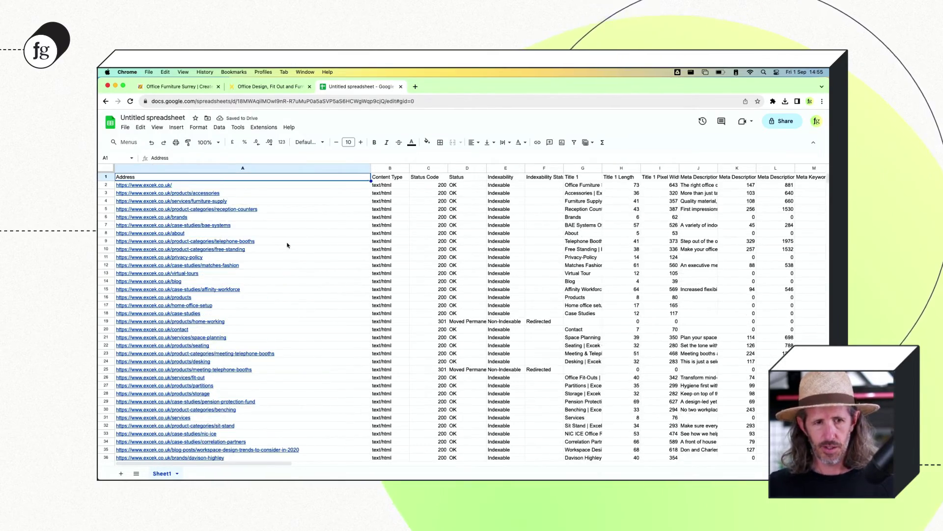
{"action": "mouse_move", "coordinate": [275, 245]}
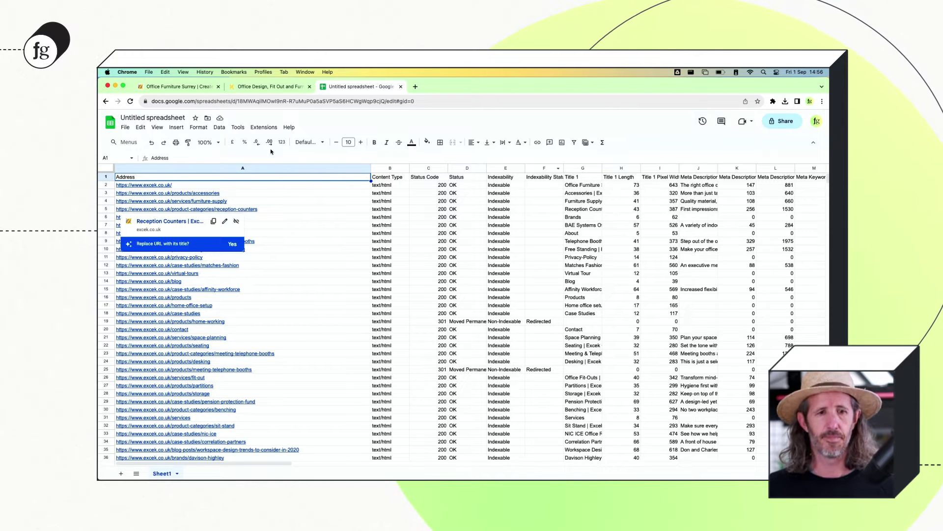
{"action": "left_click", "coordinate": [108, 169]}
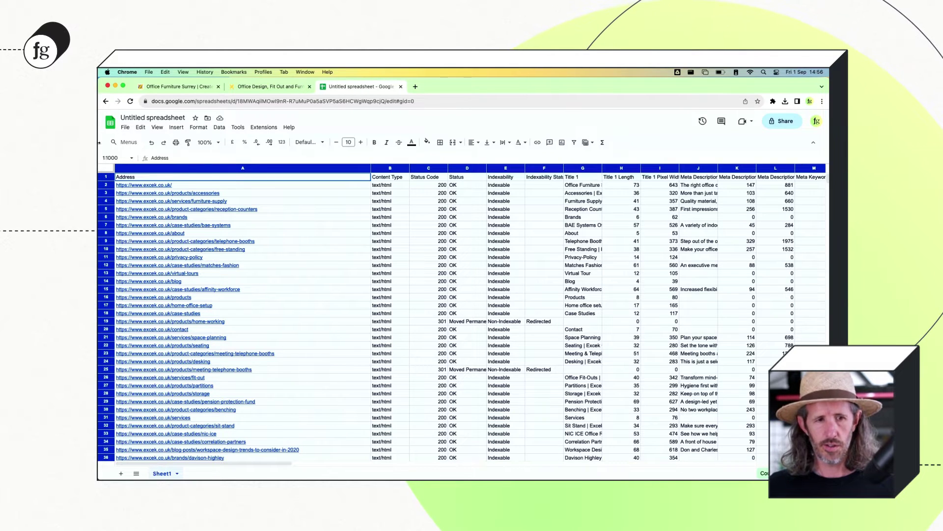
In Find and replace, paste the dev domain excek-dev.webflow.io into the replacement field
{"action": "left_click", "coordinate": [140, 127]}
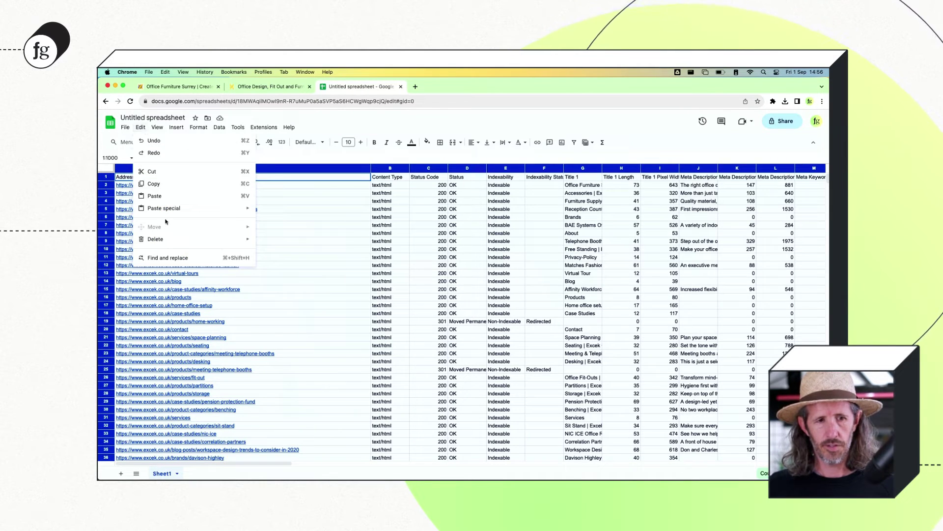
{"action": "left_click", "coordinate": [166, 259]}
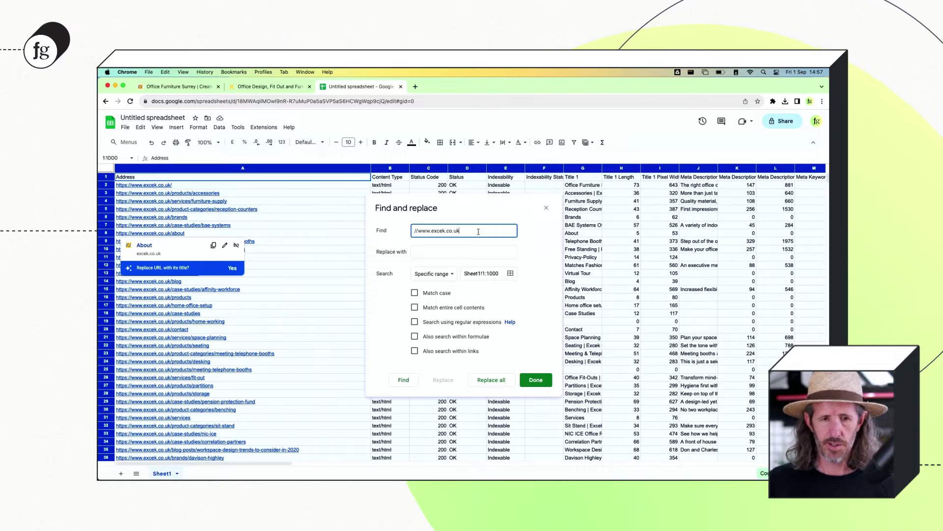
{"action": "left_click", "coordinate": [472, 252]}
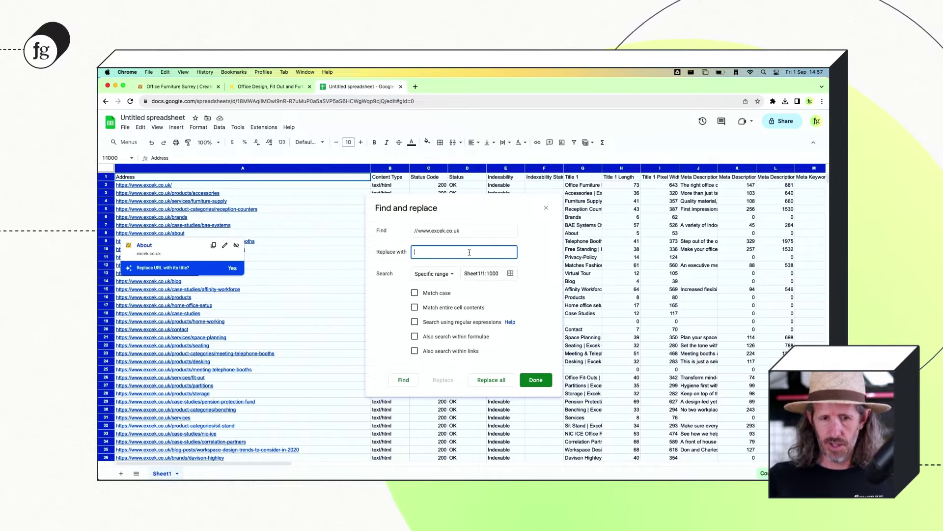
{"action": "type", "text": "//"}
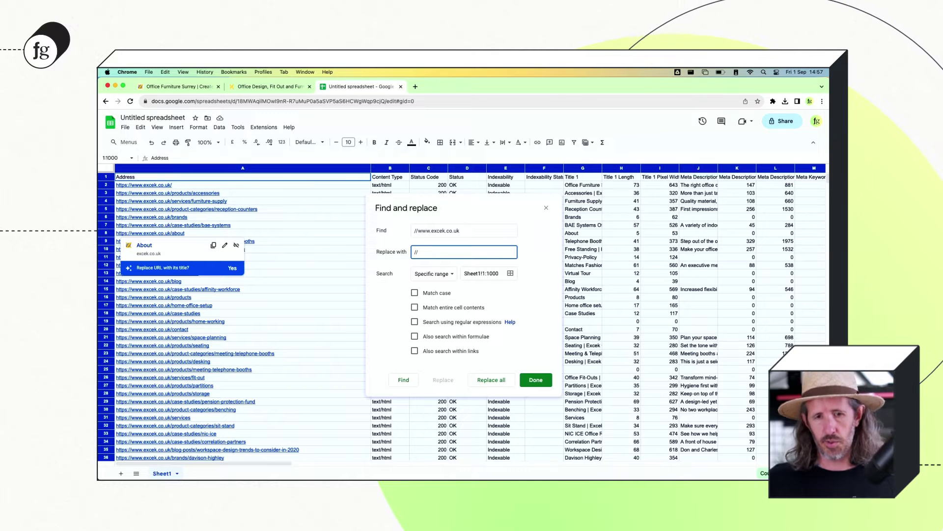
{"action": "left_click", "coordinate": [270, 86]}
{"action": "left_click", "coordinate": [239, 102]}
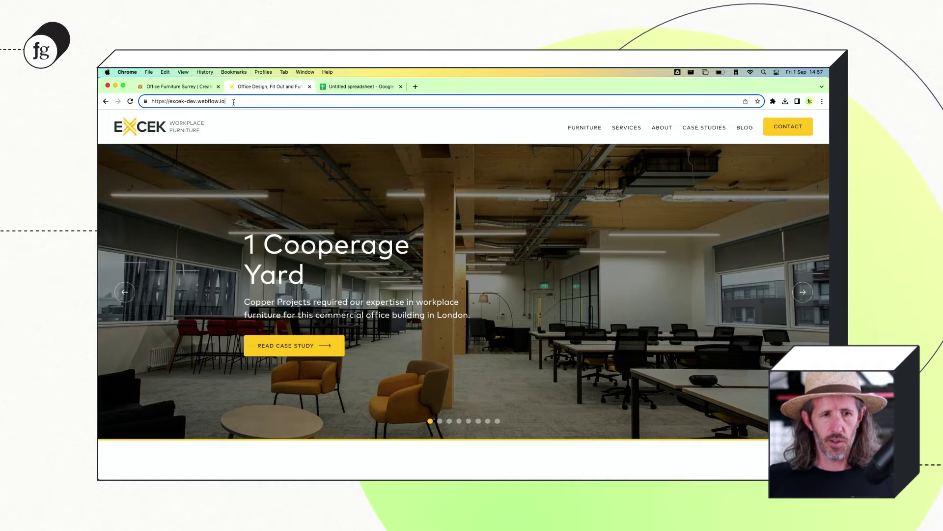
{"action": "left_click_drag", "start_coordinate": [239, 103], "coordinate": [169, 102]}
{"action": "key", "text": "super+c"}
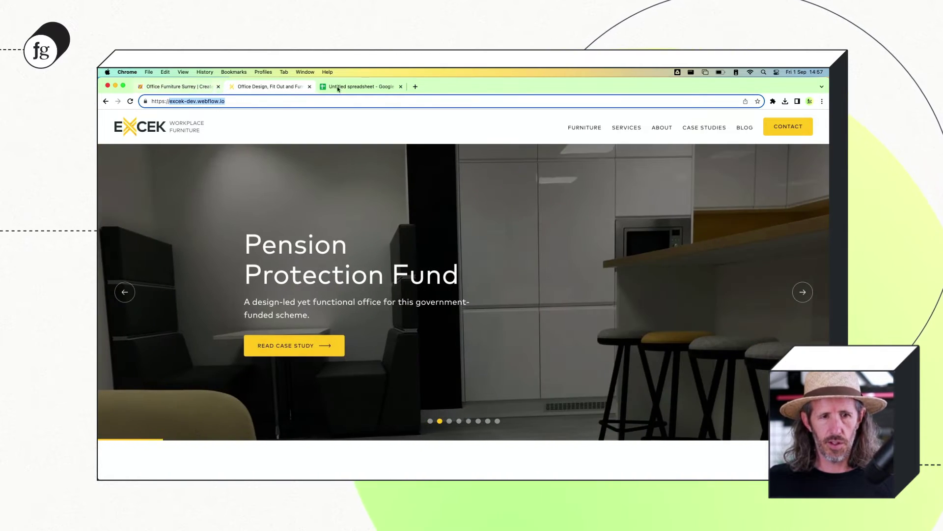
{"action": "left_click", "coordinate": [361, 86]}
{"action": "key", "text": "super+v"}
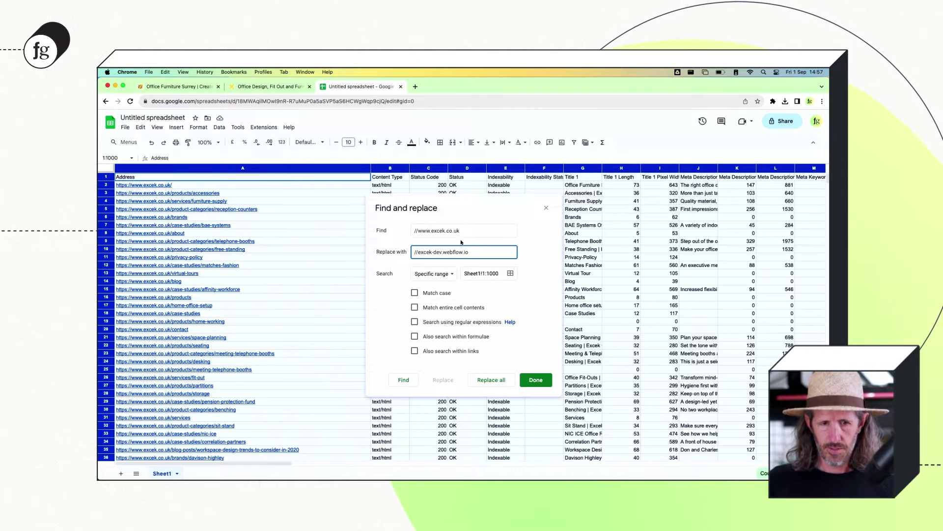
{"action": "left_click", "coordinate": [480, 231]}
{"action": "key", "text": "super+a"}
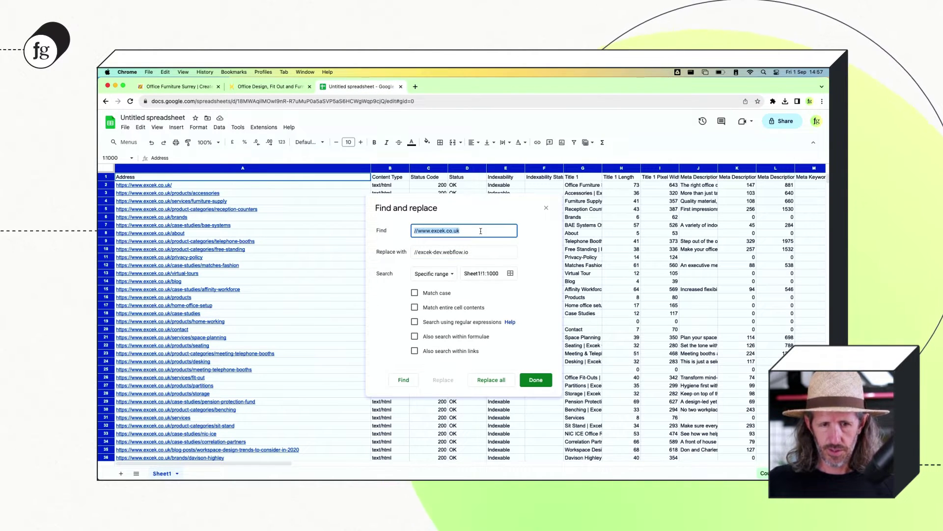
{"action": "double_click", "coordinate": [481, 231]}
{"action": "left_click", "coordinate": [481, 231]}
{"action": "key", "text": "Right"}
{"action": "left_click", "coordinate": [482, 253]}
{"action": "key", "text": "super+a"}
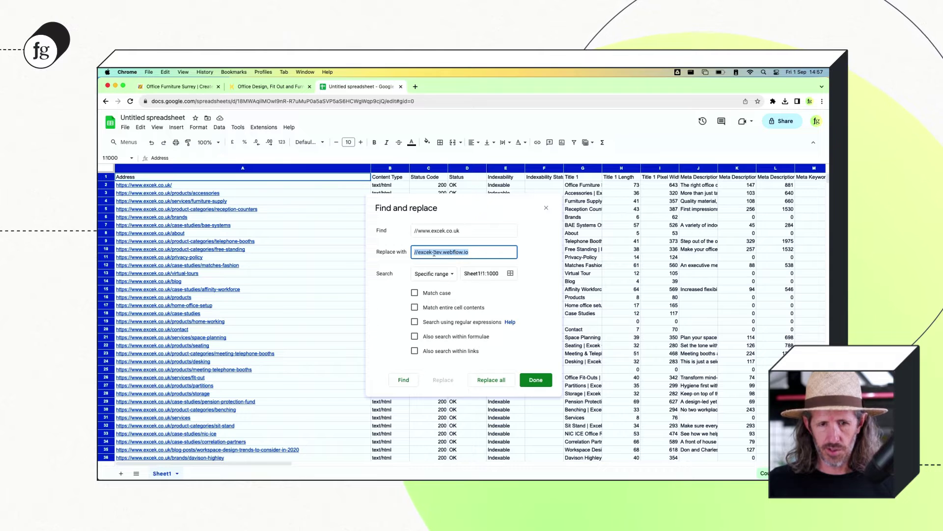
{"action": "left_click", "coordinate": [413, 253]}
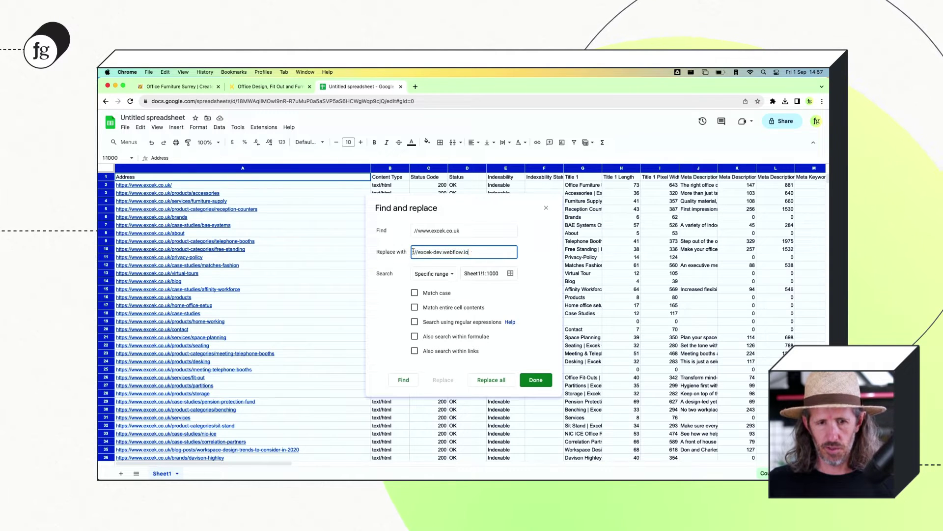
{"action": "left_click", "coordinate": [491, 379]}
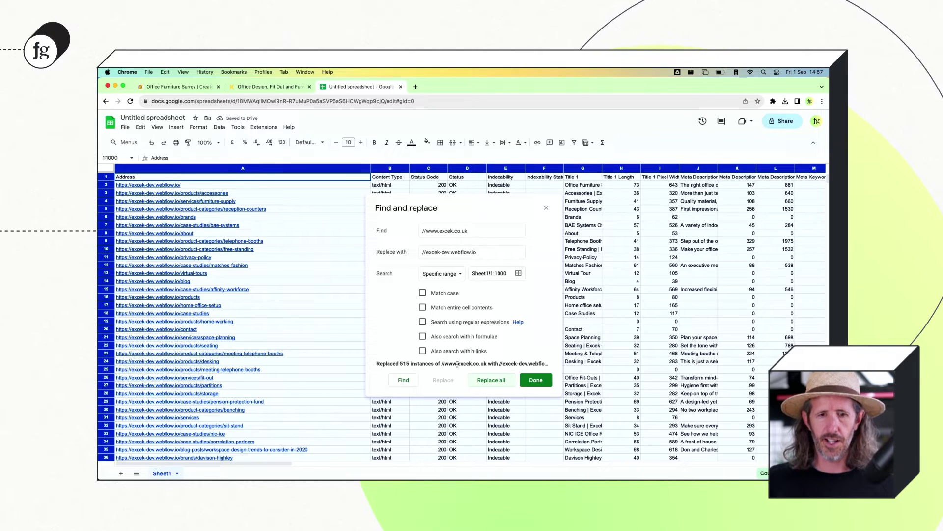
Download the sheet as 'Untitled spreadsheet - Sheet1 (1).csv' and return to Screaming Frog
{"action": "left_click", "coordinate": [547, 208]}
{"action": "left_click", "coordinate": [125, 128]}
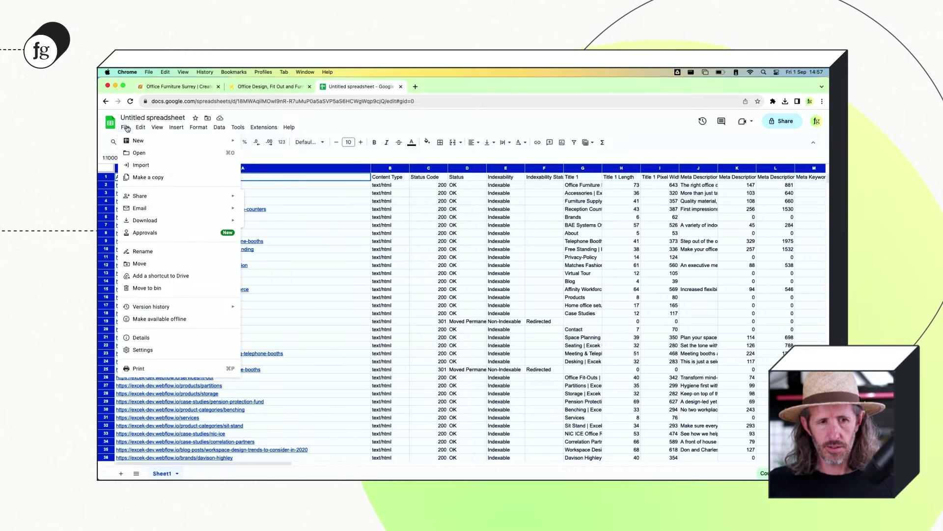
{"action": "mouse_move", "coordinate": [166, 222]}
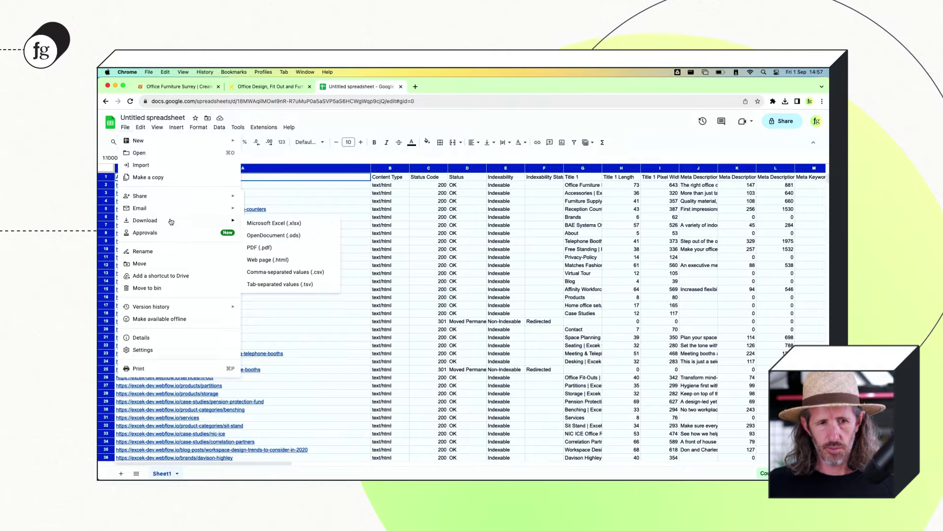
{"action": "left_click", "coordinate": [297, 272]}
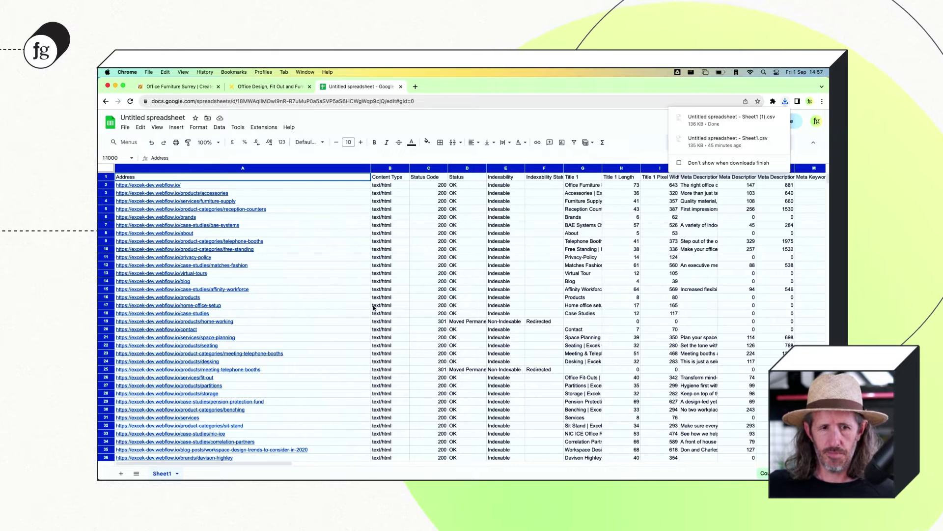
{"action": "key", "text": "super+Tab"}
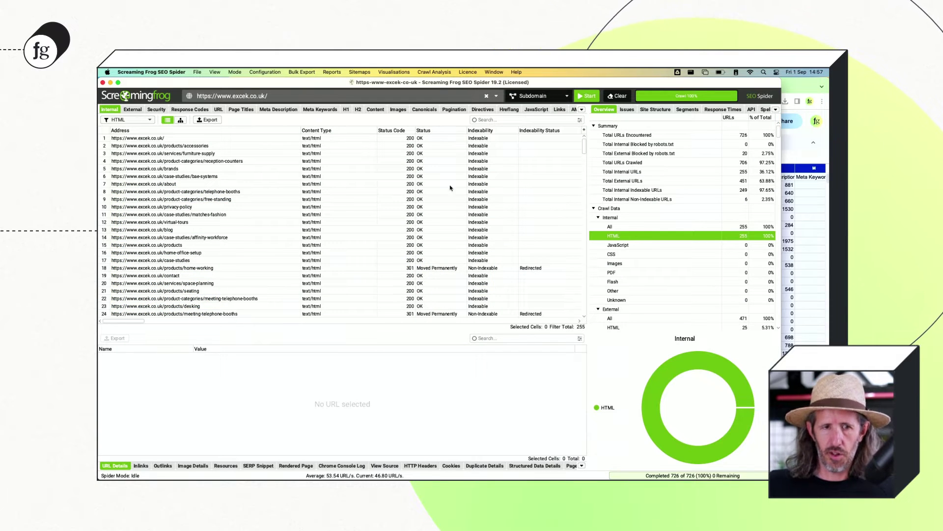
Switch the crawler to List mode, clearing the previous crawl results
{"action": "left_click", "coordinate": [235, 72]}
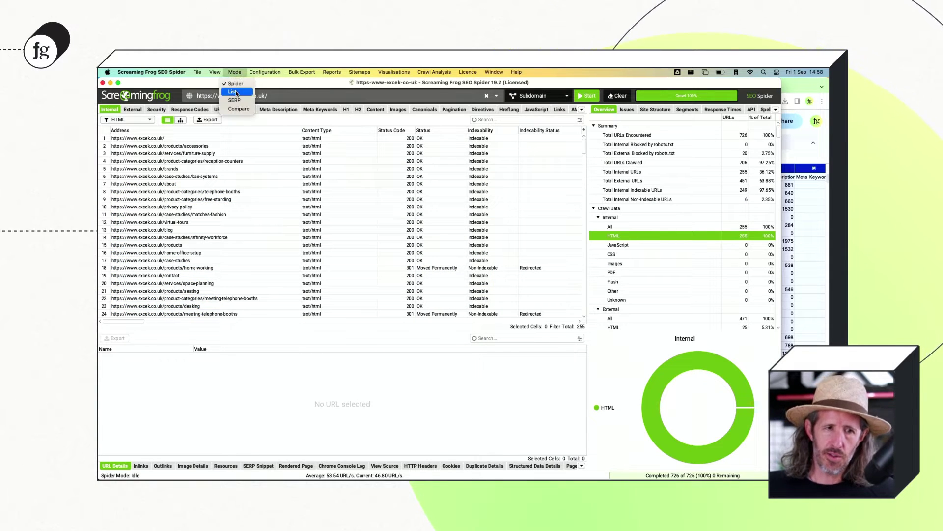
{"action": "left_click", "coordinate": [236, 92]}
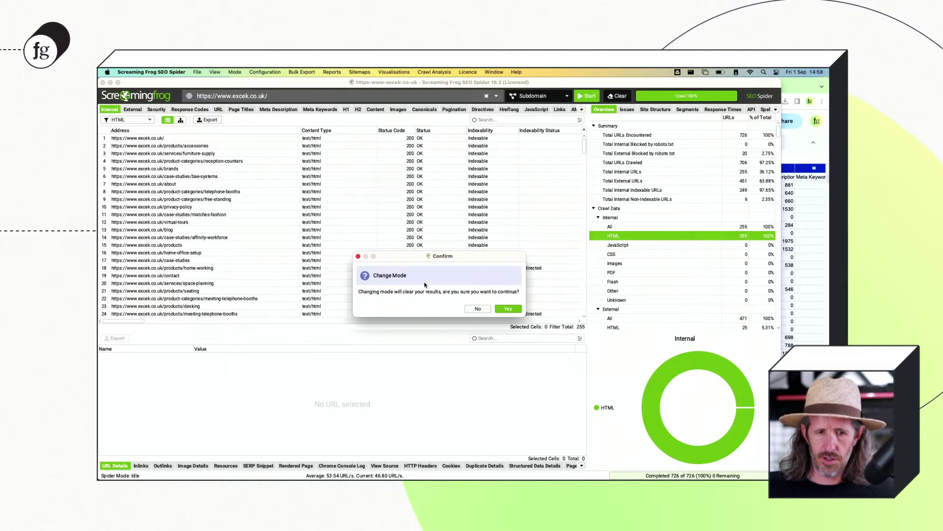
{"action": "left_click", "coordinate": [508, 309]}
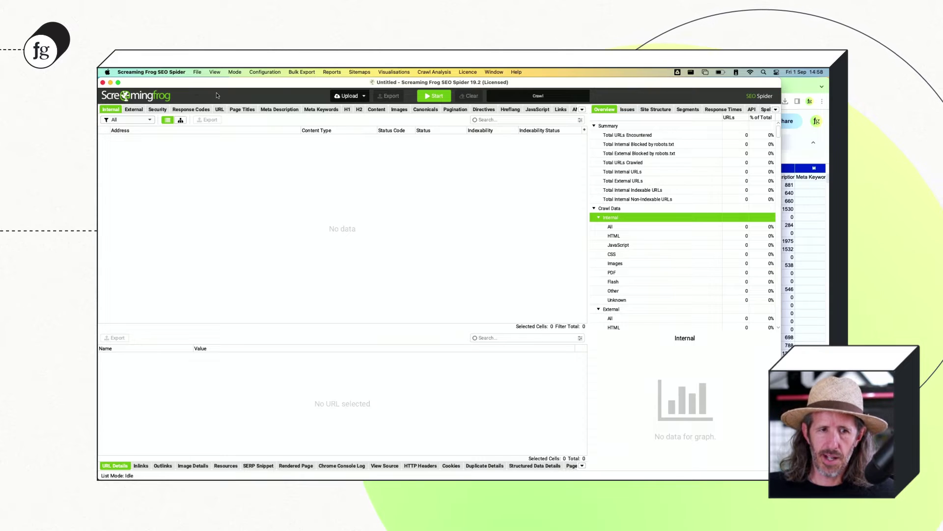
Upload the exported Sheet1 CSV from Downloads and start crawling its 255 URLs
{"action": "left_click", "coordinate": [350, 96]}
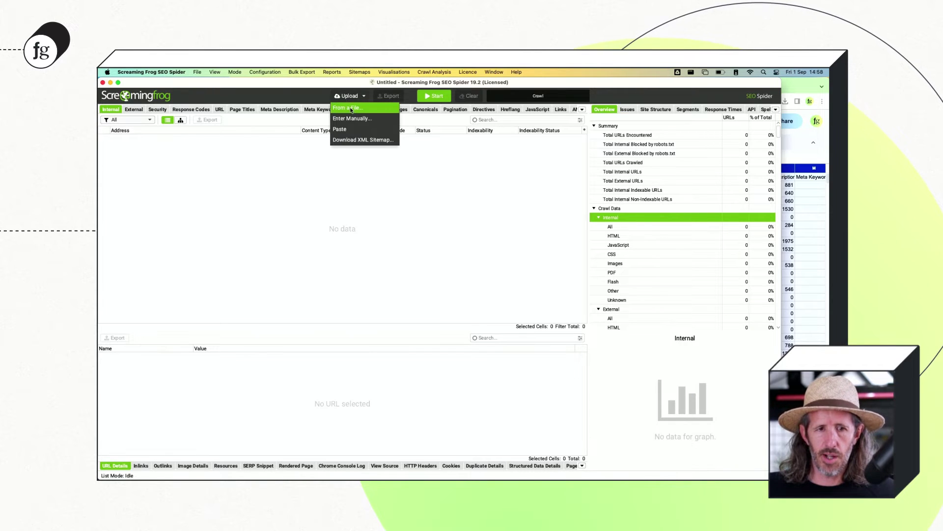
{"action": "left_click", "coordinate": [351, 109]}
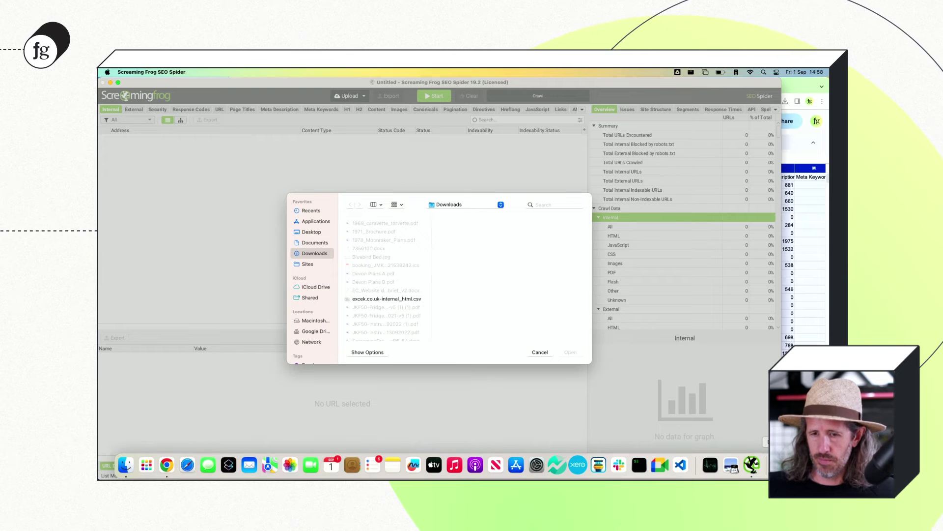
{"action": "left_click", "coordinate": [731, 464]}
{"action": "left_click_drag", "start_coordinate": [727, 432], "coordinate": [484, 288]}
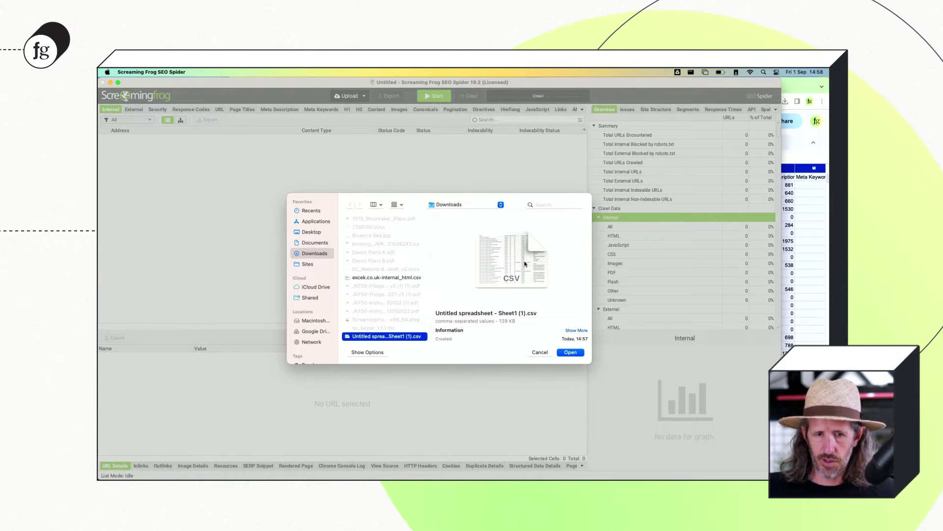
{"action": "left_click", "coordinate": [570, 352]}
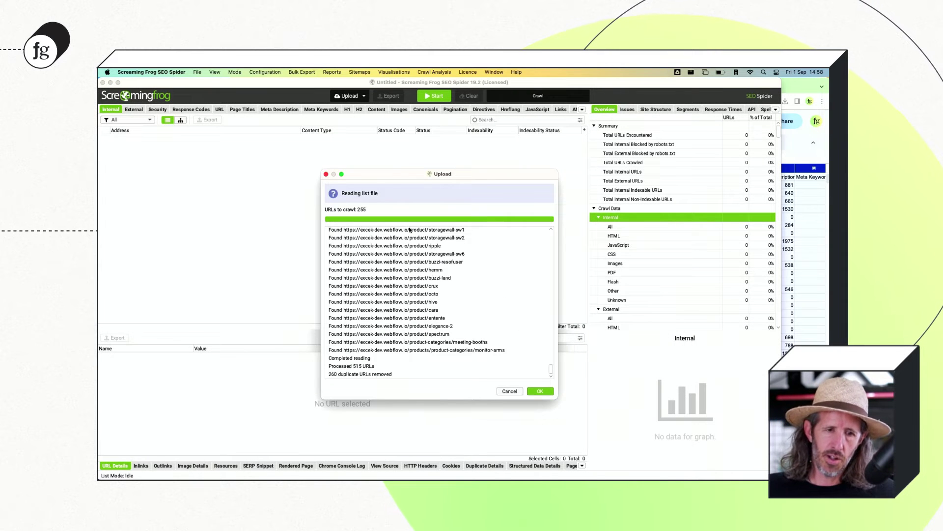
{"action": "scroll", "coordinate": [416, 298], "scroll_direction": "up", "scroll_amount": 15}
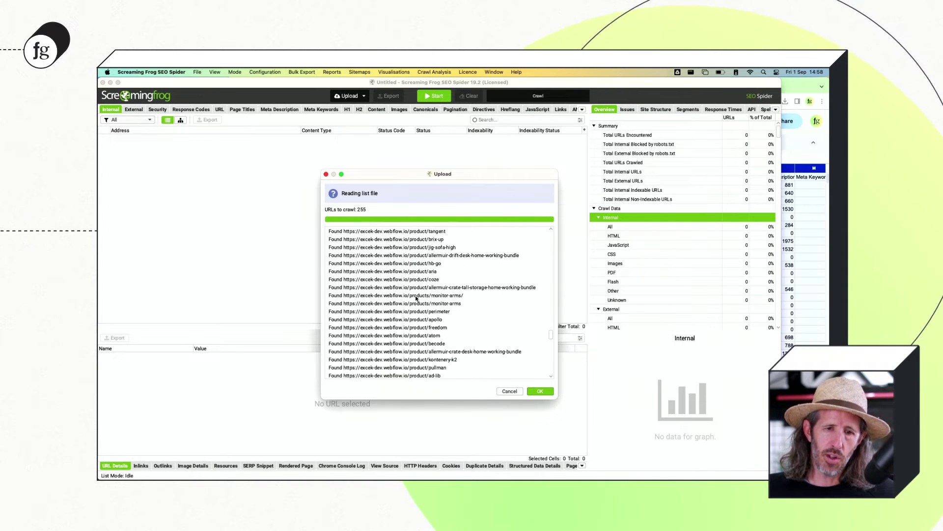
{"action": "scroll", "coordinate": [416, 298], "scroll_direction": "down", "scroll_amount": 15}
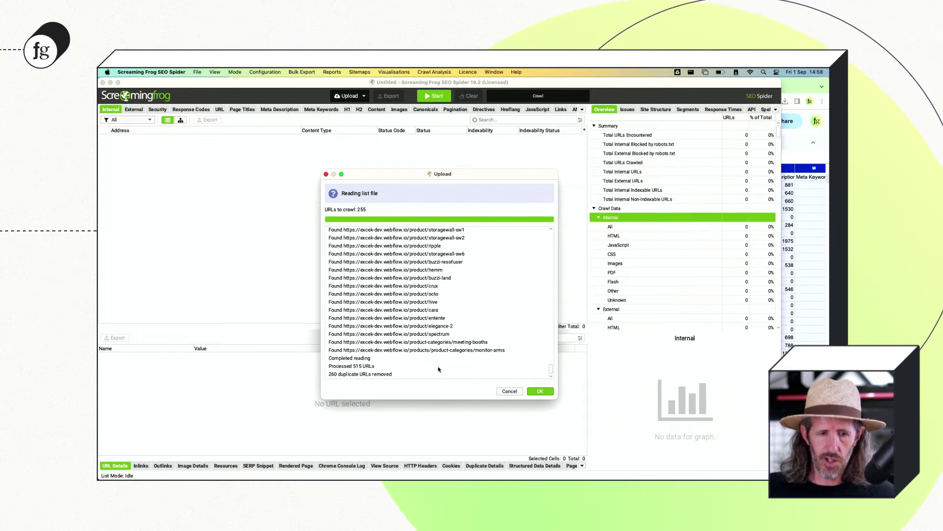
{"action": "left_click", "coordinate": [541, 390]}
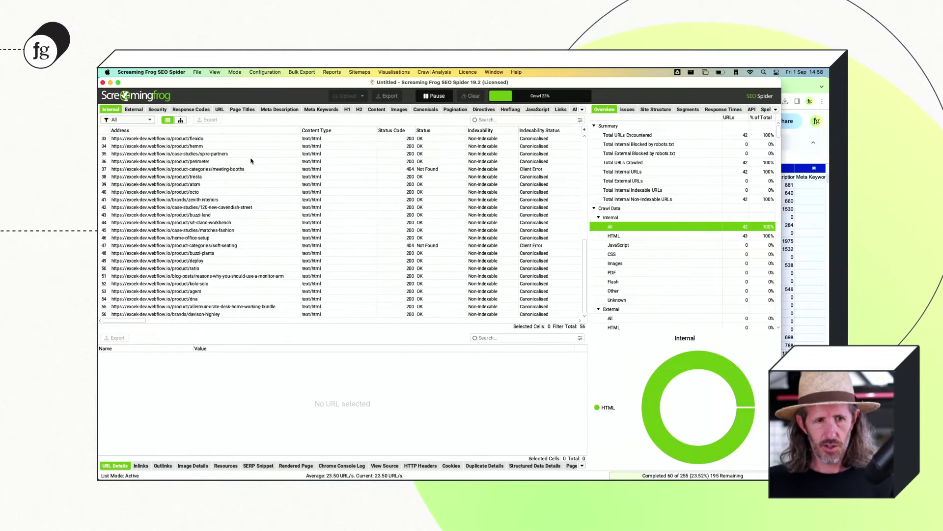
Sort the finished 255-URL crawl ascending by Address in the Internal tab
{"action": "scroll", "coordinate": [251, 160], "scroll_direction": "up", "scroll_amount": 15}
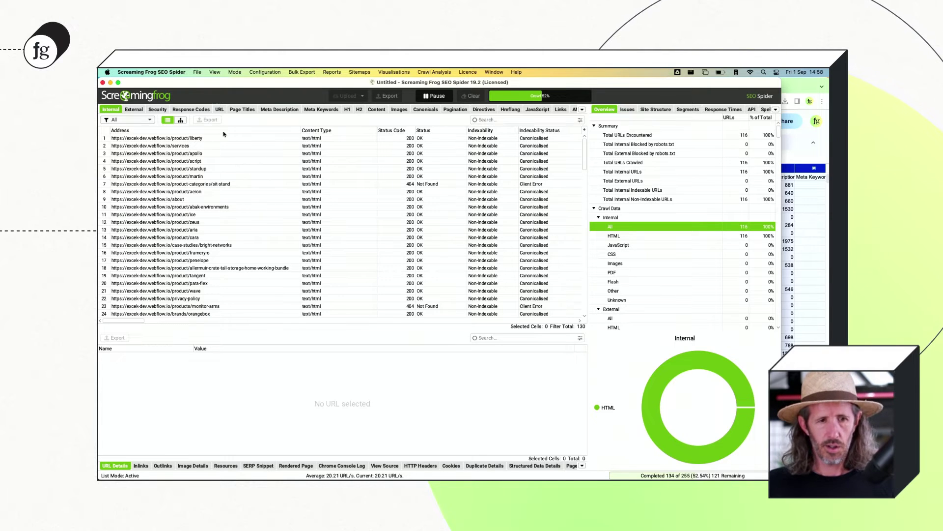
{"action": "left_click", "coordinate": [179, 134]}
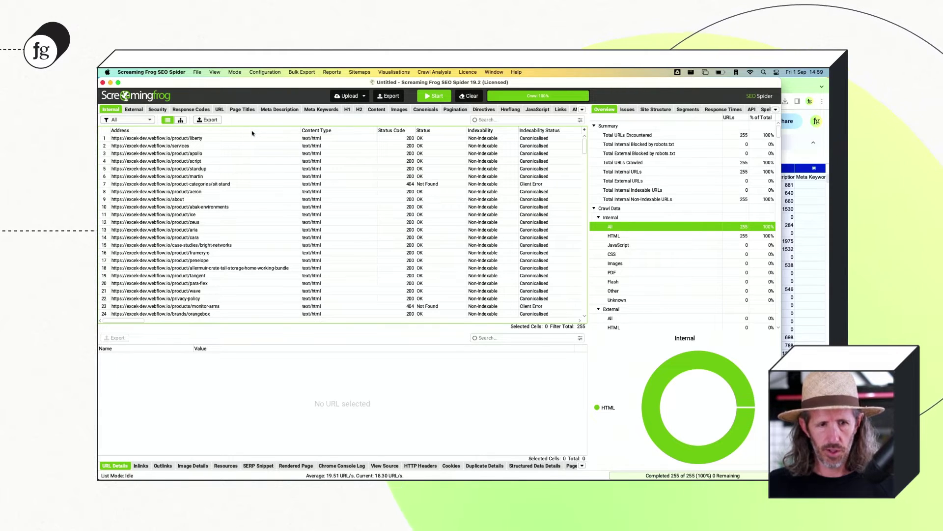
{"action": "left_click", "coordinate": [206, 130]}
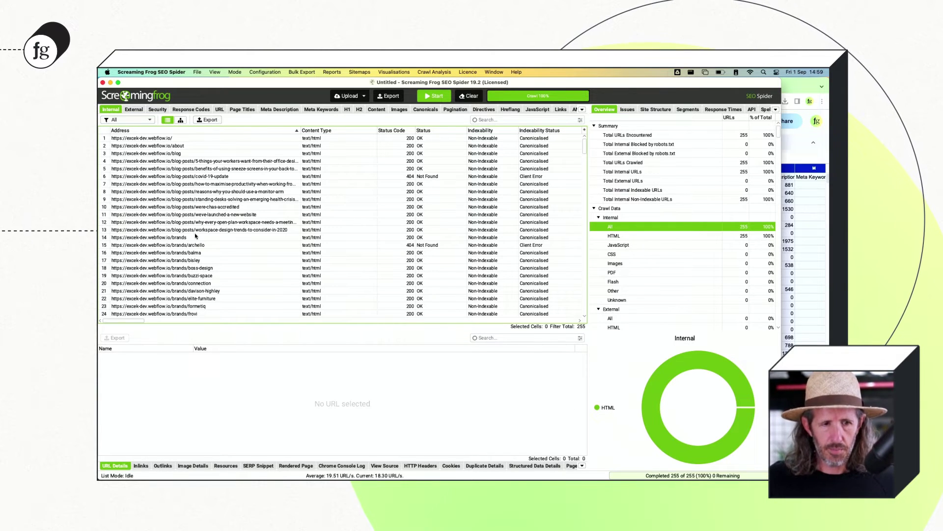
{"action": "scroll", "coordinate": [208, 235], "scroll_direction": "down", "scroll_amount": 5}
{"action": "scroll", "coordinate": [208, 234], "scroll_direction": "up", "scroll_amount": 5}
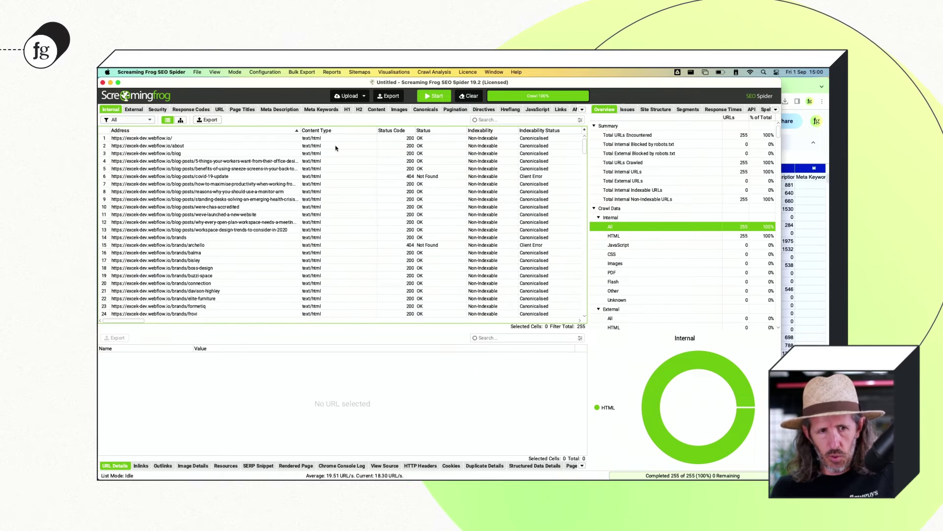
Filter the Response Codes tab to Client Error (4xx), showing the 38 404 URLs
{"action": "left_click", "coordinate": [197, 110]}
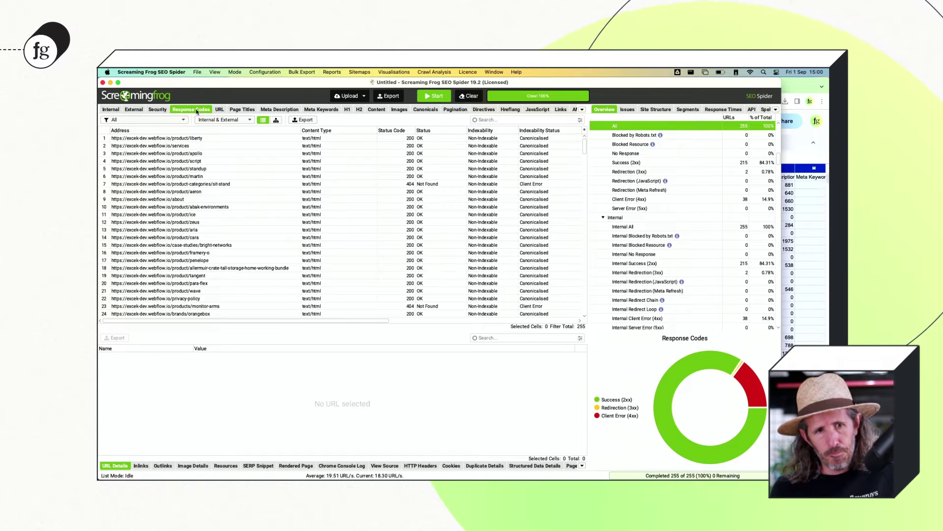
{"action": "left_click", "coordinate": [155, 119]}
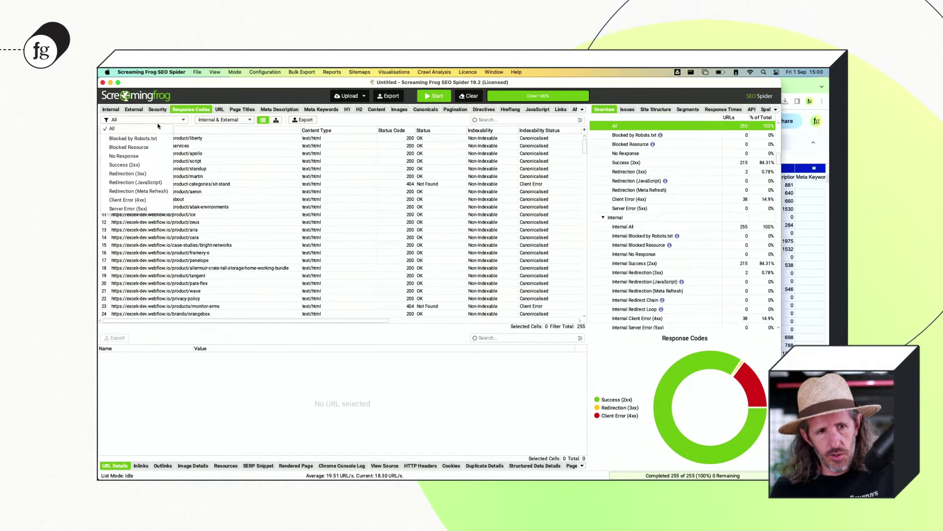
{"action": "left_click", "coordinate": [158, 200]}
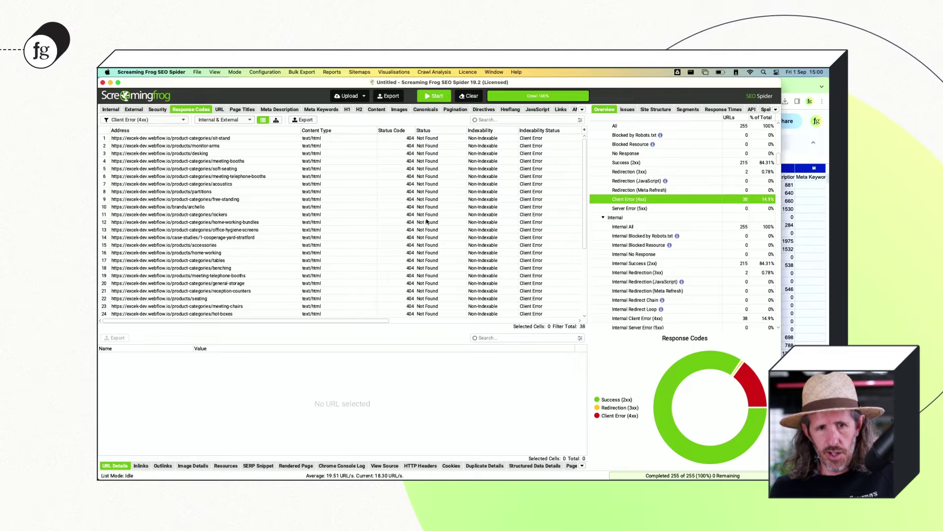
{"action": "scroll", "coordinate": [436, 218], "scroll_direction": "down", "scroll_amount": 5}
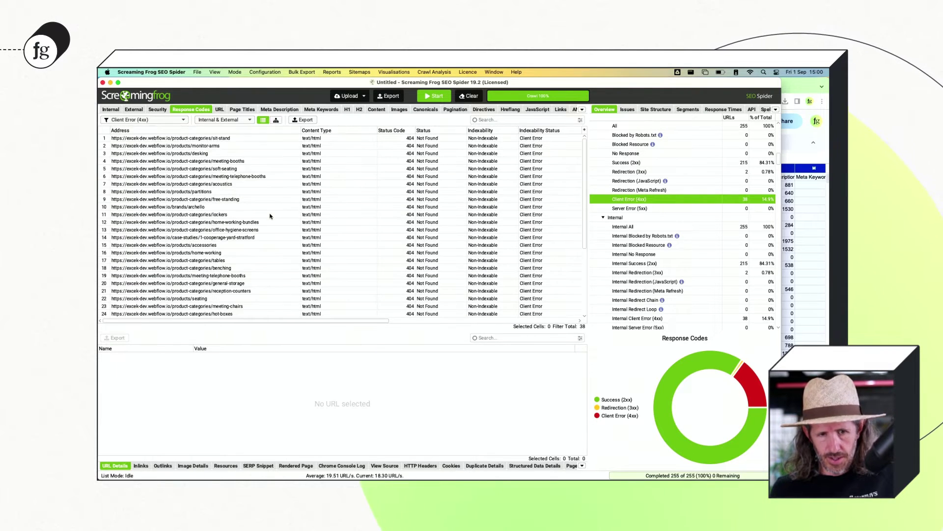
{"action": "scroll", "coordinate": [245, 255], "scroll_direction": "up", "scroll_amount": 5}
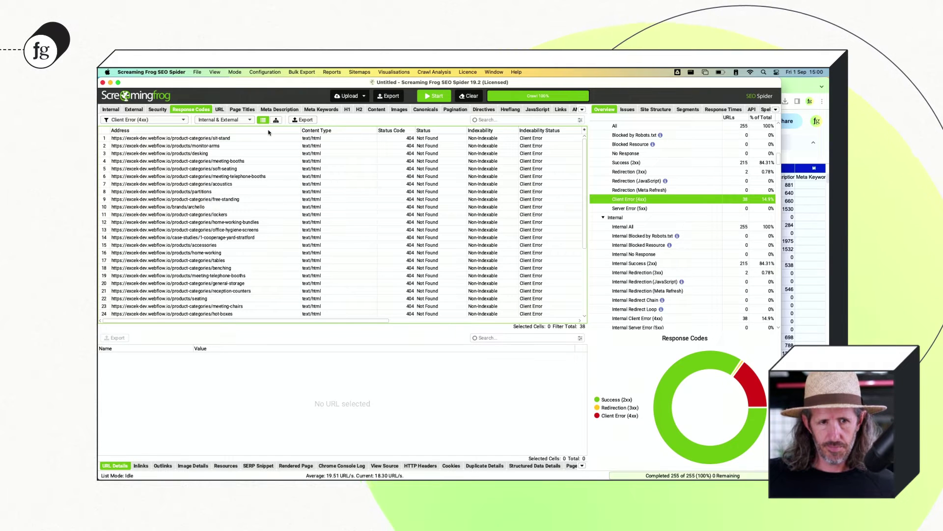
Sort the 38 404 URLs alphabetically by Address
{"action": "left_click", "coordinate": [269, 130]}
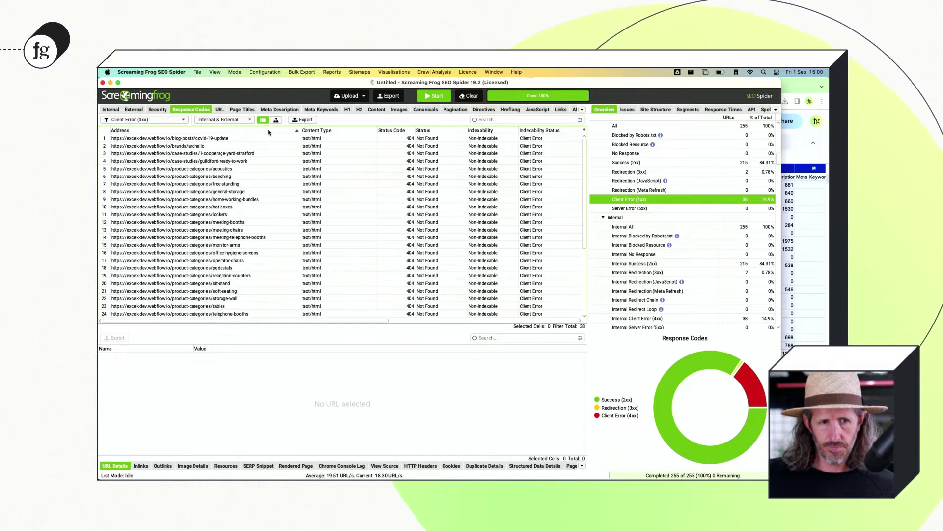
{"action": "left_click", "coordinate": [269, 130]}
{"action": "left_click", "coordinate": [268, 131]}
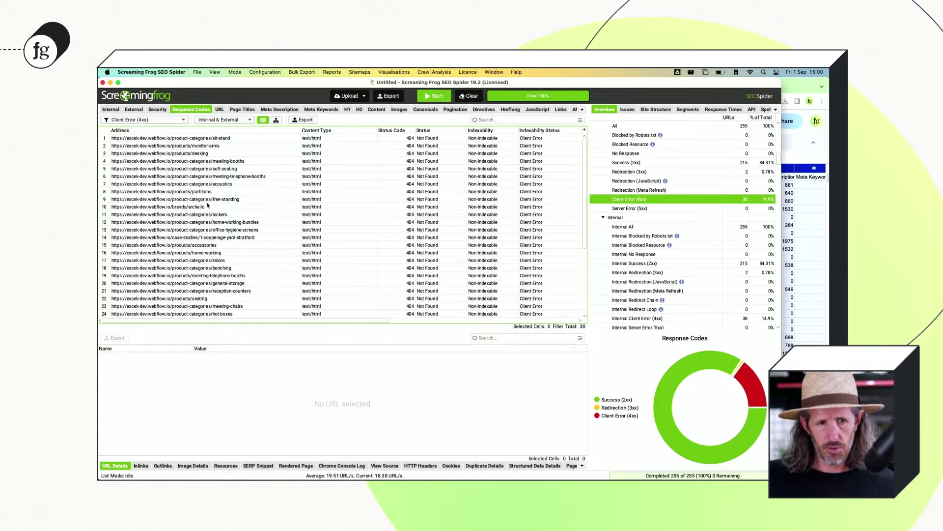
{"action": "scroll", "coordinate": [226, 235], "scroll_direction": "down", "scroll_amount": 5}
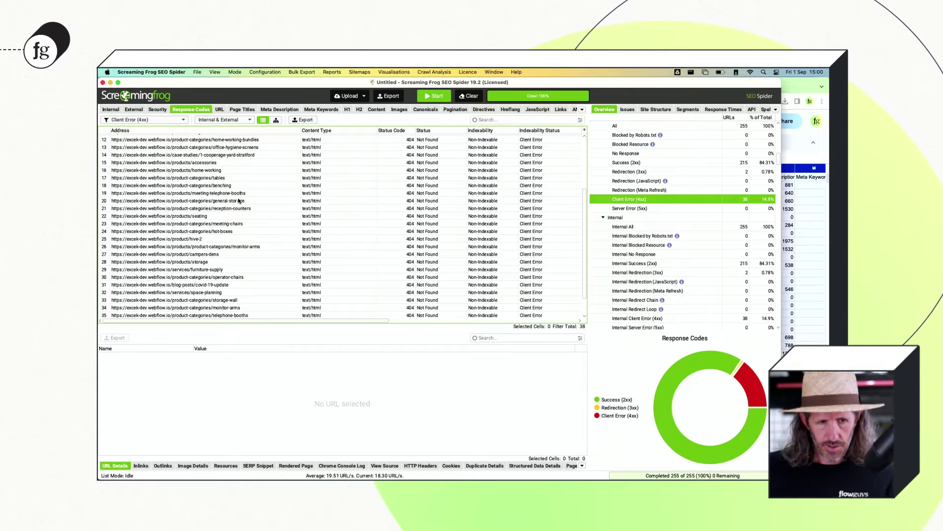
{"action": "scroll", "coordinate": [234, 202], "scroll_direction": "up", "scroll_amount": 1}
{"action": "left_click", "coordinate": [247, 130]}
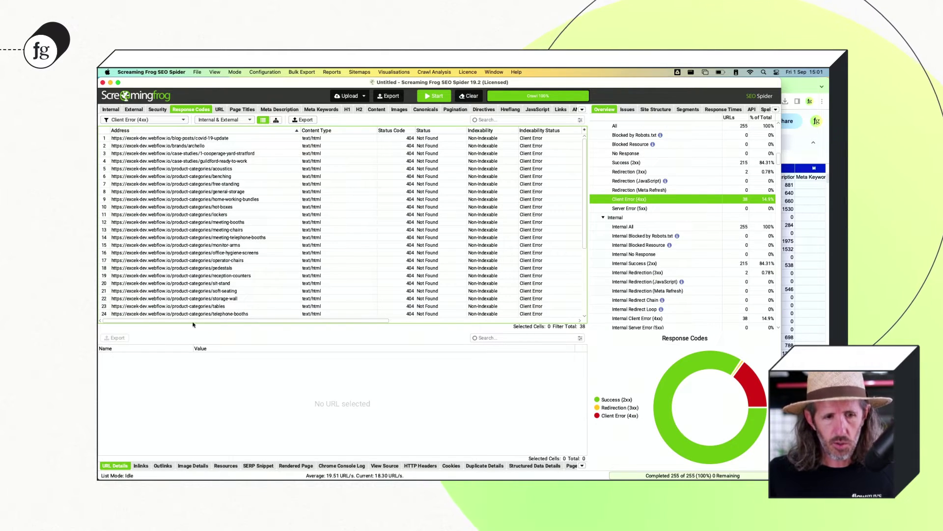
{"action": "scroll", "coordinate": [218, 282], "scroll_direction": "down", "scroll_amount": 2}
{"action": "scroll", "coordinate": [222, 283], "scroll_direction": "up", "scroll_amount": 2}
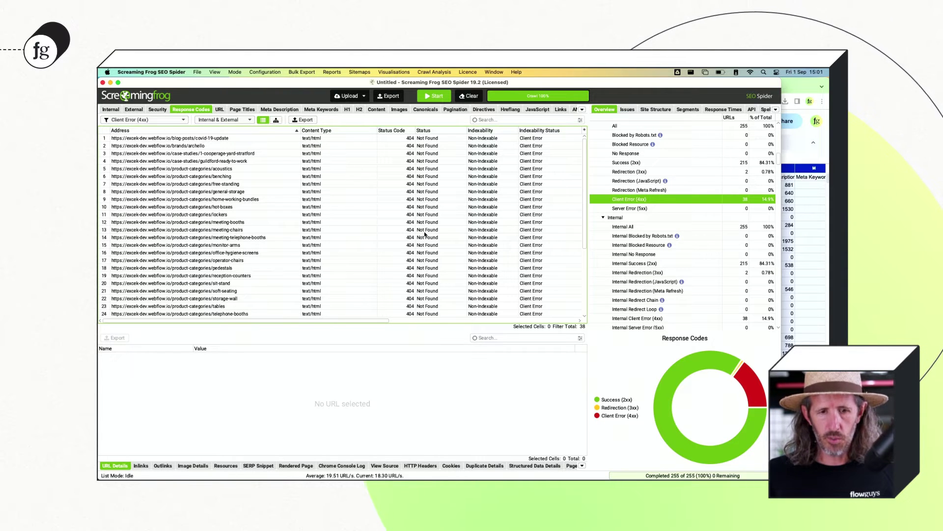
Select the meeting-chairs 404 URL to view its details
{"action": "key", "text": "super+Tab"}
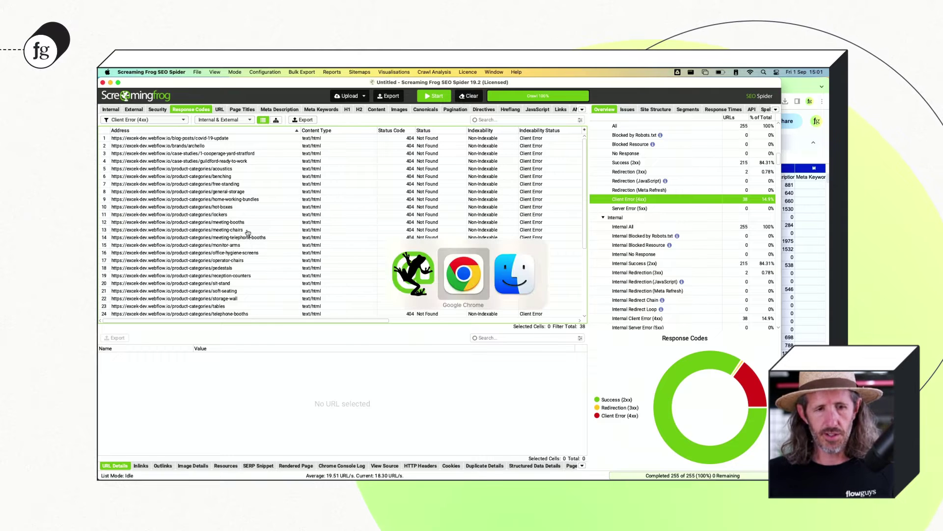
{"action": "key", "text": "Escape"}
{"action": "left_click", "coordinate": [258, 230]}
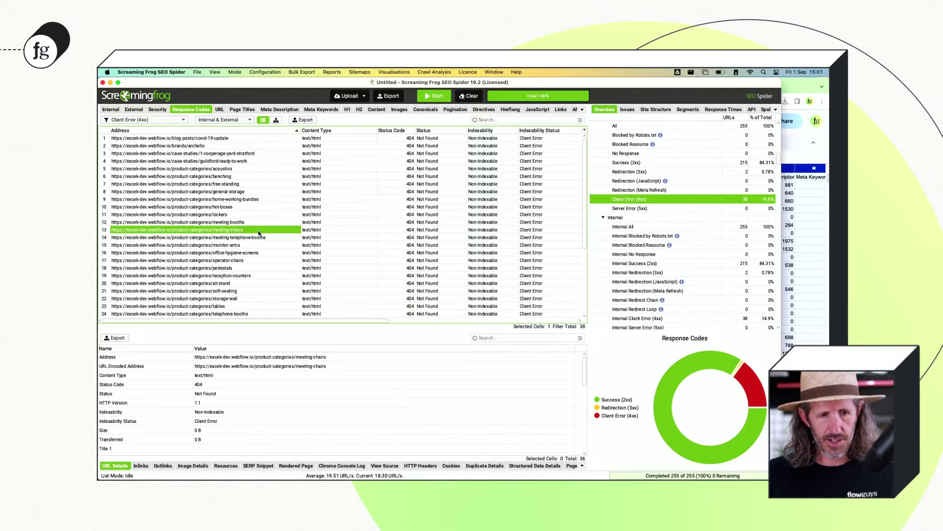
In Chrome, open the Meeting Chairs category page and check its /product-category/ address
{"action": "key", "text": "super+Tab"}
{"action": "key", "text": "ctrl+shift+Tab"}
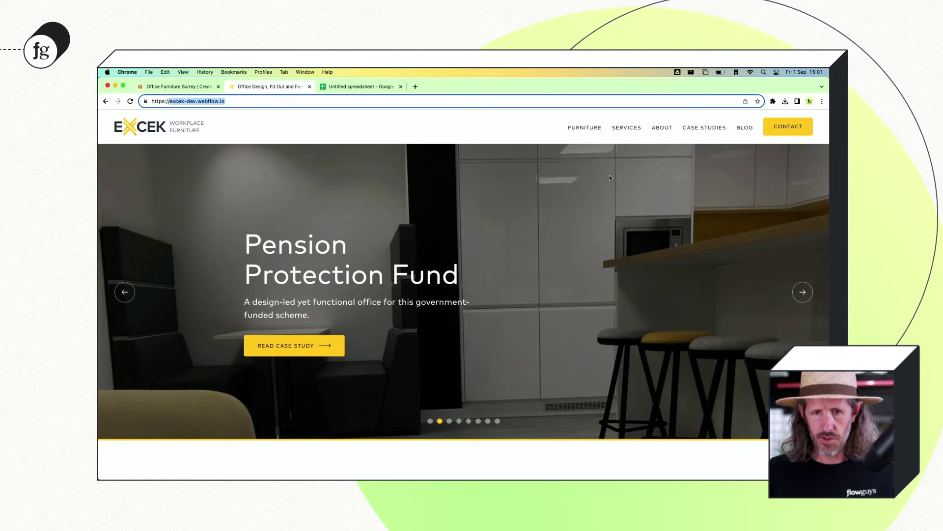
{"action": "left_click", "coordinate": [584, 128]}
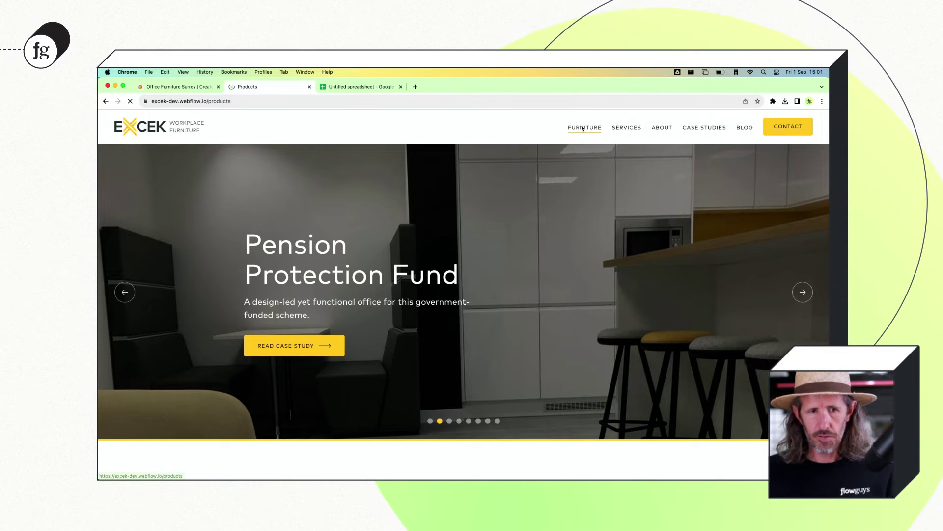
{"action": "scroll", "coordinate": [570, 237], "scroll_direction": "down", "scroll_amount": 5}
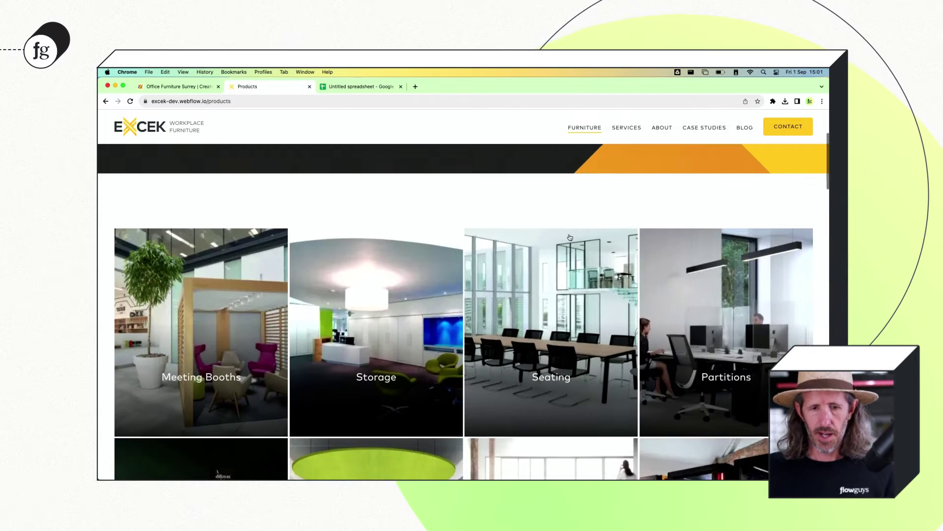
{"action": "scroll", "coordinate": [570, 237], "scroll_direction": "down", "scroll_amount": 5}
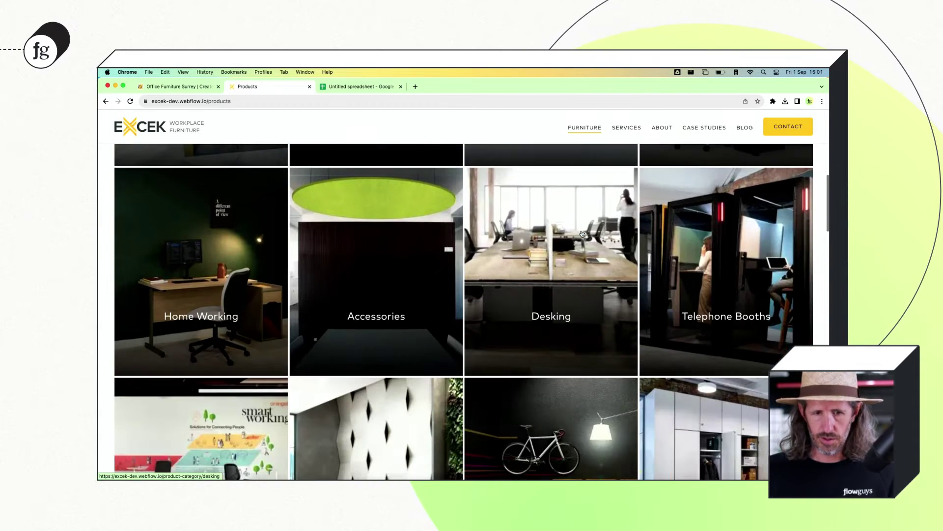
{"action": "scroll", "coordinate": [582, 234], "scroll_direction": "down", "scroll_amount": 6}
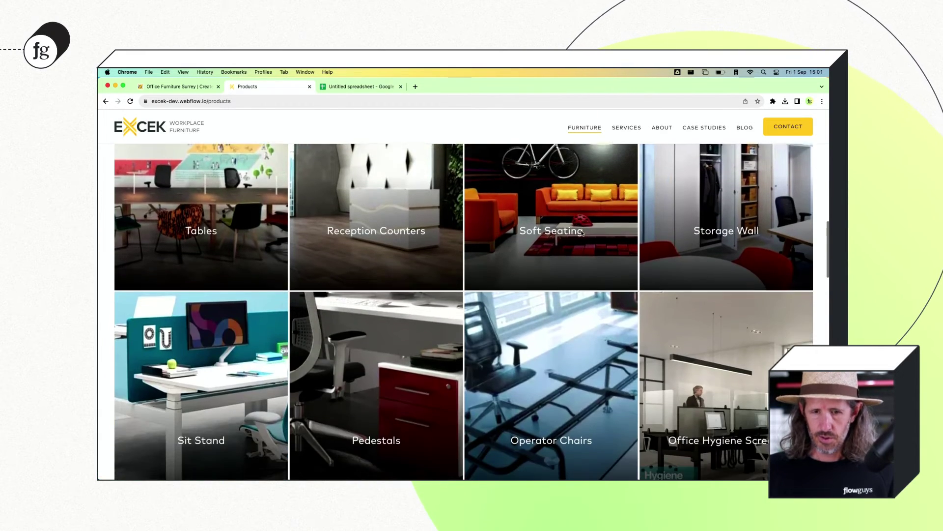
{"action": "scroll", "coordinate": [582, 234], "scroll_direction": "down", "scroll_amount": 6}
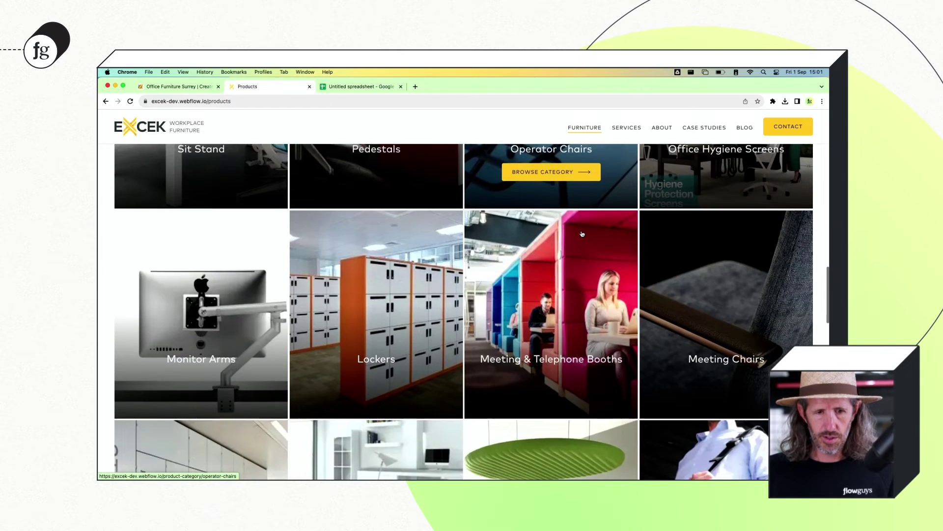
{"action": "scroll", "coordinate": [582, 234], "scroll_direction": "down", "scroll_amount": 3}
{"action": "left_click", "coordinate": [734, 228]}
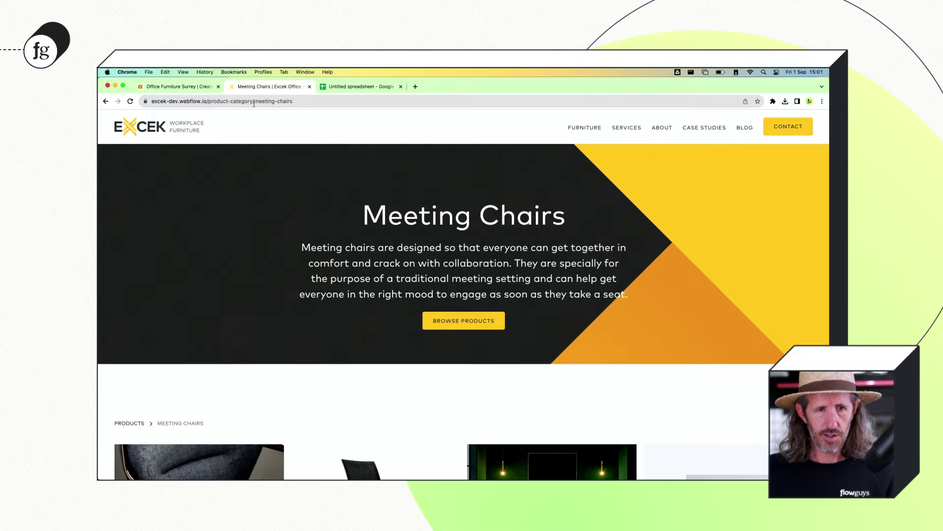
{"action": "double_click", "coordinate": [218, 102]}
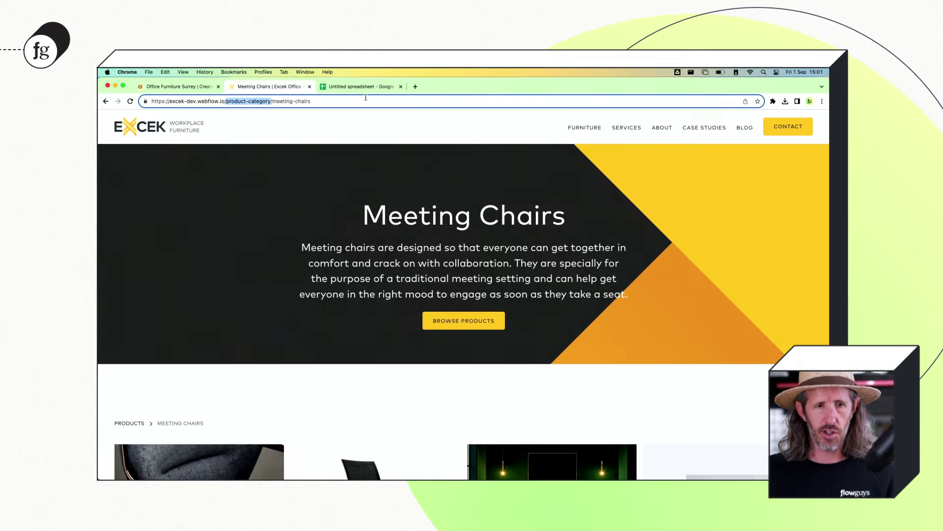
{"action": "key", "text": "super+Tab"}
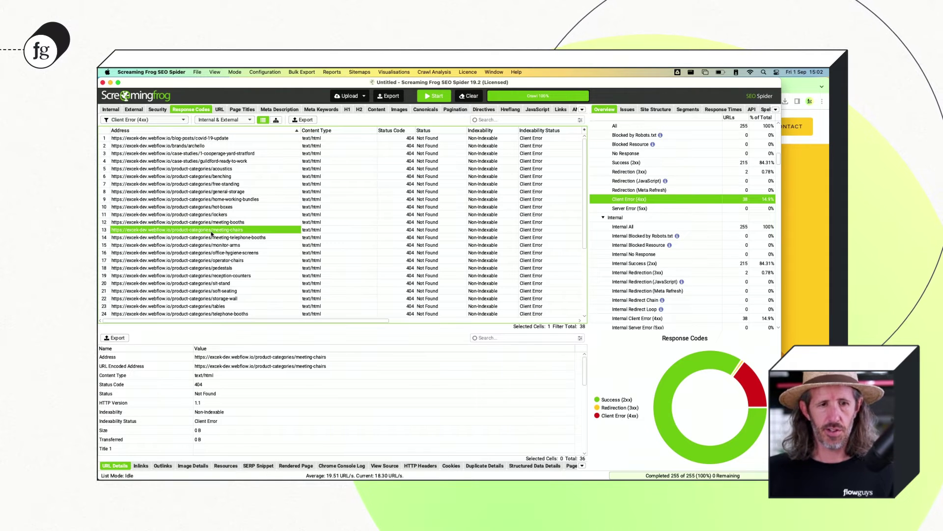
Select the block of product-categories 404 URLs in the Client Error list
{"action": "left_click_drag", "start_coordinate": [267, 173], "coordinate": [266, 273]}
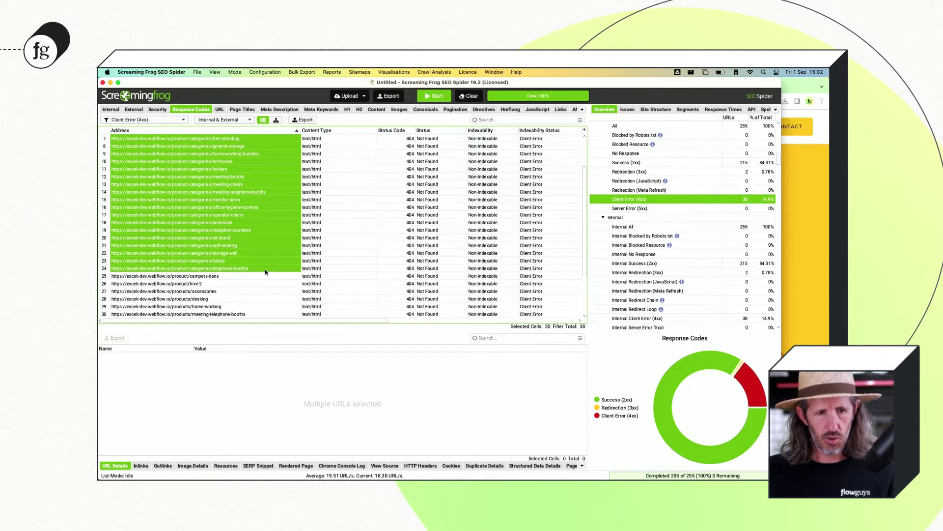
{"action": "scroll", "coordinate": [266, 272], "scroll_direction": "up", "scroll_amount": 2}
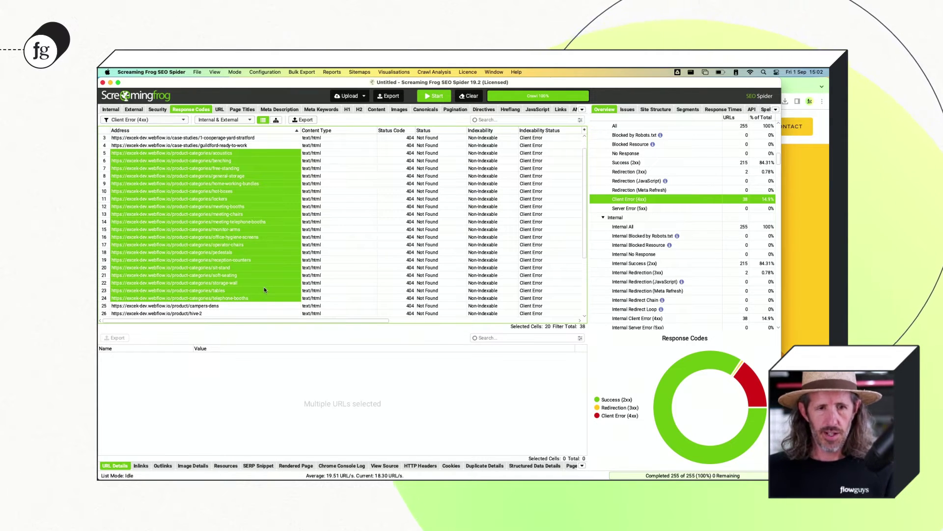
{"action": "scroll", "coordinate": [265, 288], "scroll_direction": "down", "scroll_amount": 6}
{"action": "scroll", "coordinate": [274, 289], "scroll_direction": "up", "scroll_amount": 6}
{"action": "scroll", "coordinate": [274, 290], "scroll_direction": "down", "scroll_amount": 6}
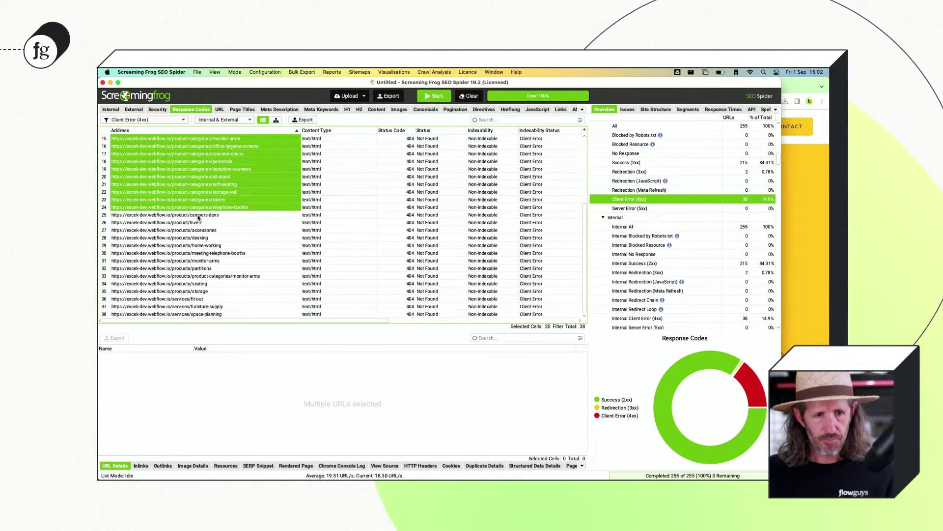
Select the nine 404 URLs under /products/, rows 27–35
{"action": "left_click_drag", "start_coordinate": [198, 217], "coordinate": [197, 290]}
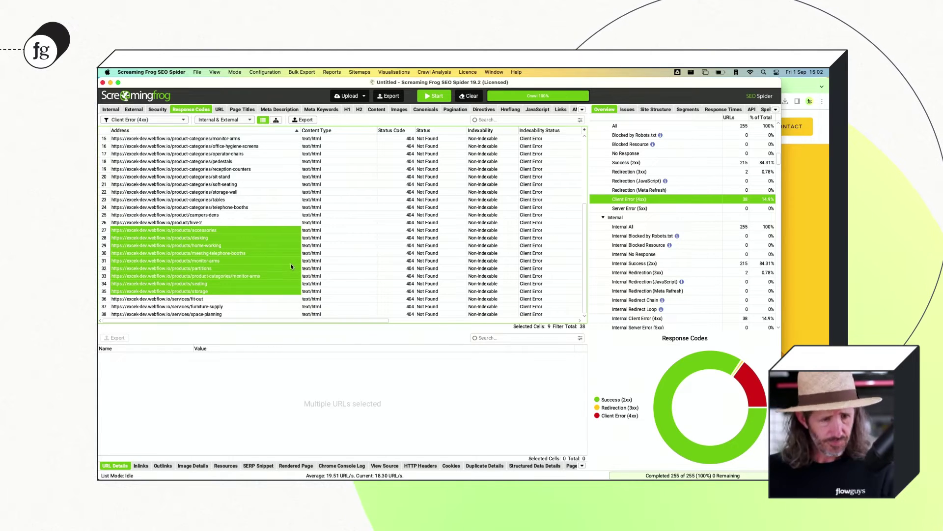
{"action": "scroll", "coordinate": [272, 255], "scroll_direction": "up", "scroll_amount": 5}
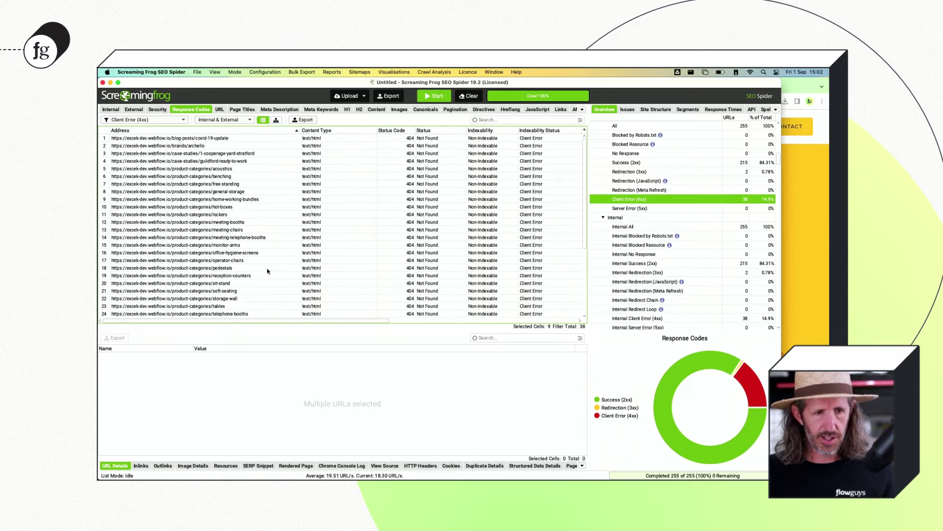
{"action": "scroll", "coordinate": [268, 271], "scroll_direction": "down", "scroll_amount": 5}
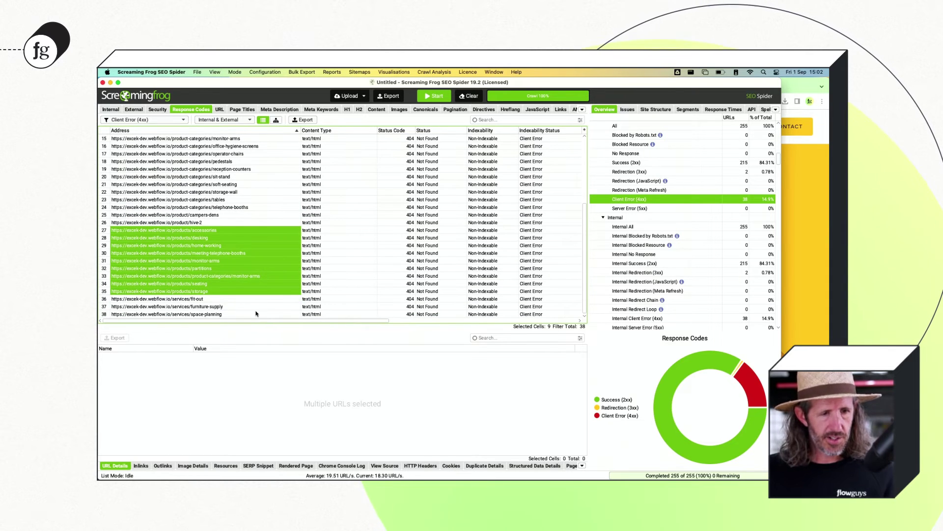
Restart the site crawl to refresh the 404 list, then open a new Chrome tab
{"action": "scroll", "coordinate": [261, 275], "scroll_direction": "up", "scroll_amount": 5}
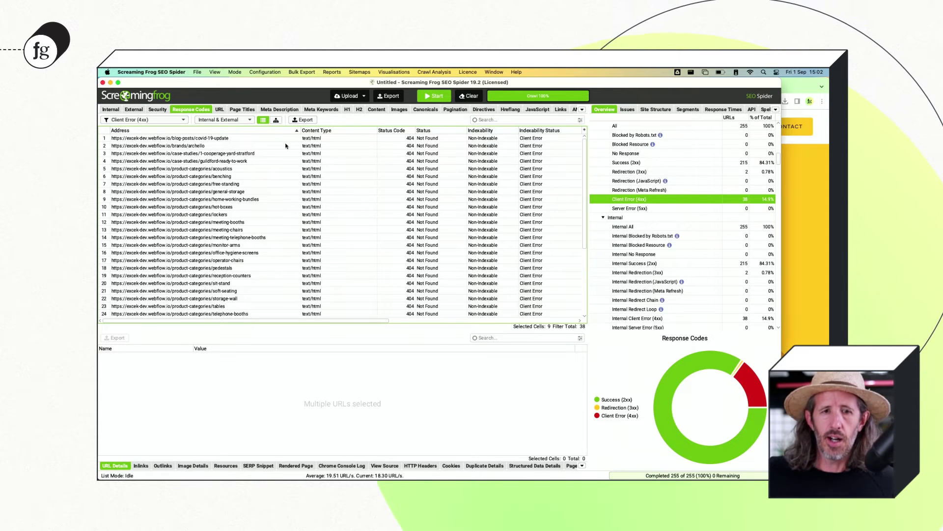
{"action": "left_click", "coordinate": [432, 97]}
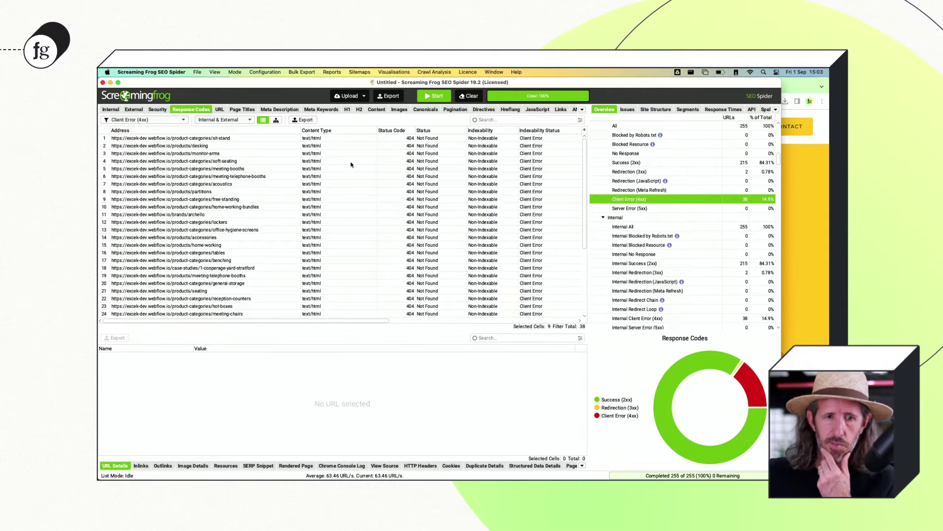
{"action": "left_click", "coordinate": [435, 95]}
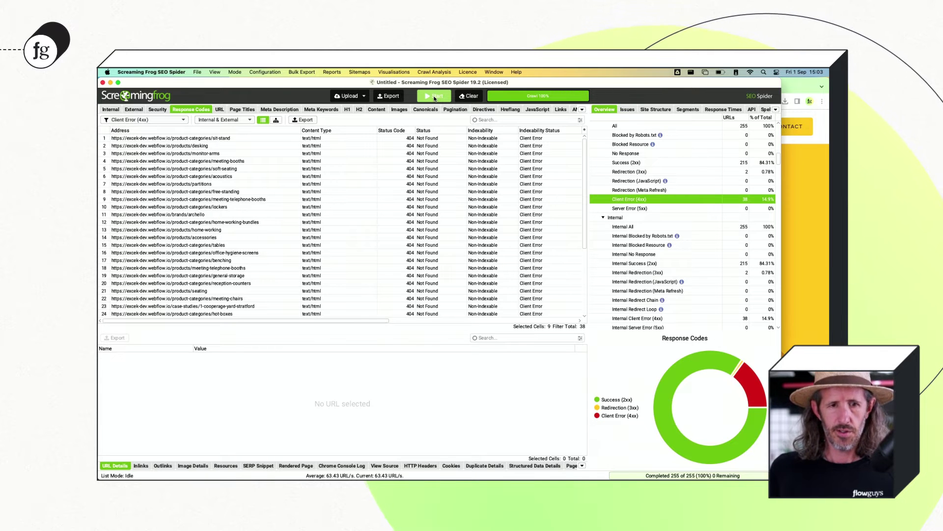
{"action": "key", "text": "super+Tab"}
{"action": "key", "text": "super+t"}
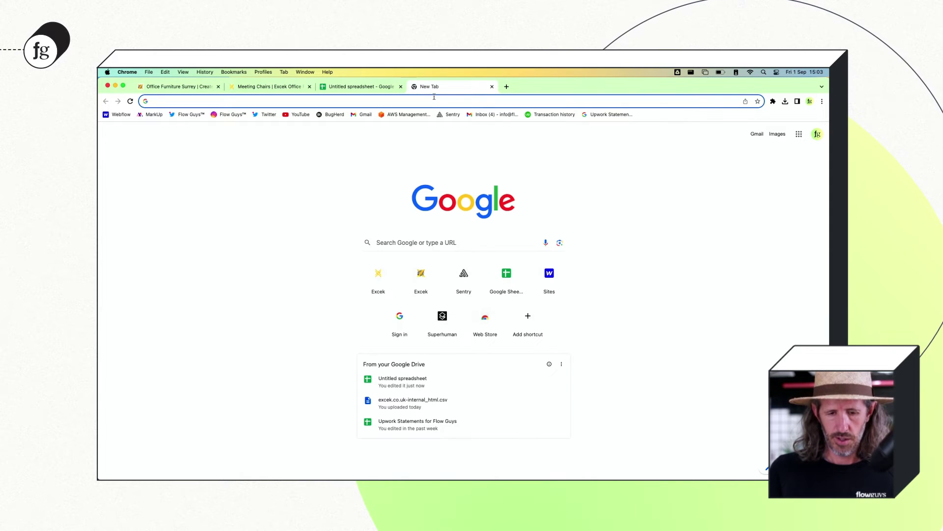
Go to webflow.com and sign in to the Webflow account
{"action": "type", "text": "webflow.com/dashboard"}
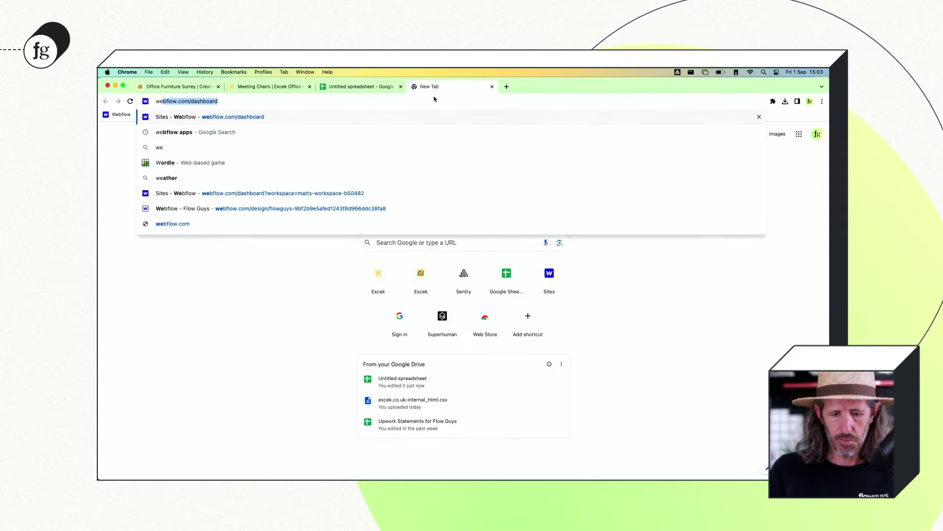
{"action": "key", "text": "Return"}
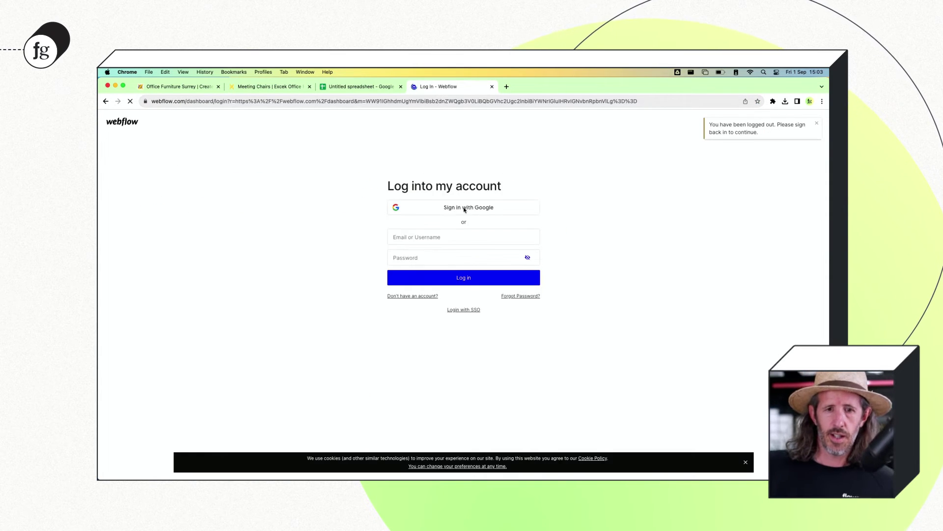
{"action": "left_click", "coordinate": [462, 279]}
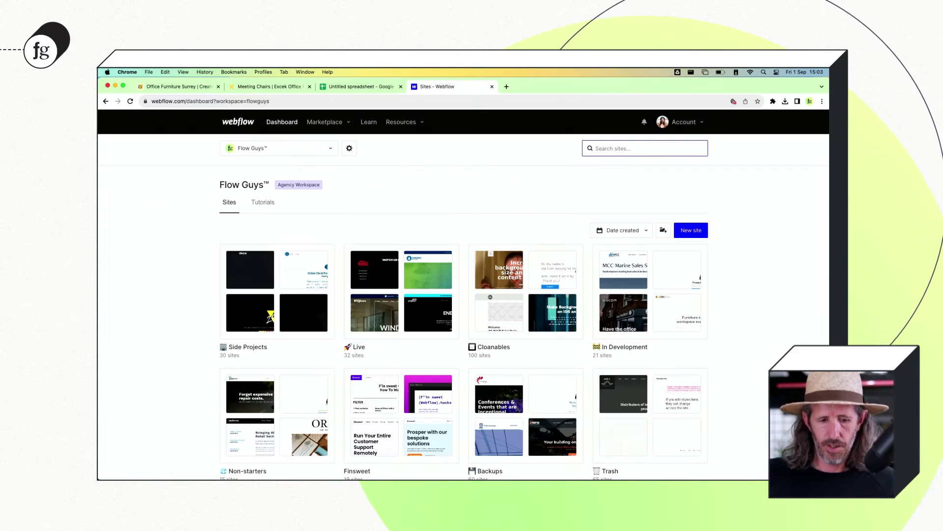
Find the Excek dev site and open its Publishing settings at the 301 redirects list
{"action": "type", "text": "excek"}
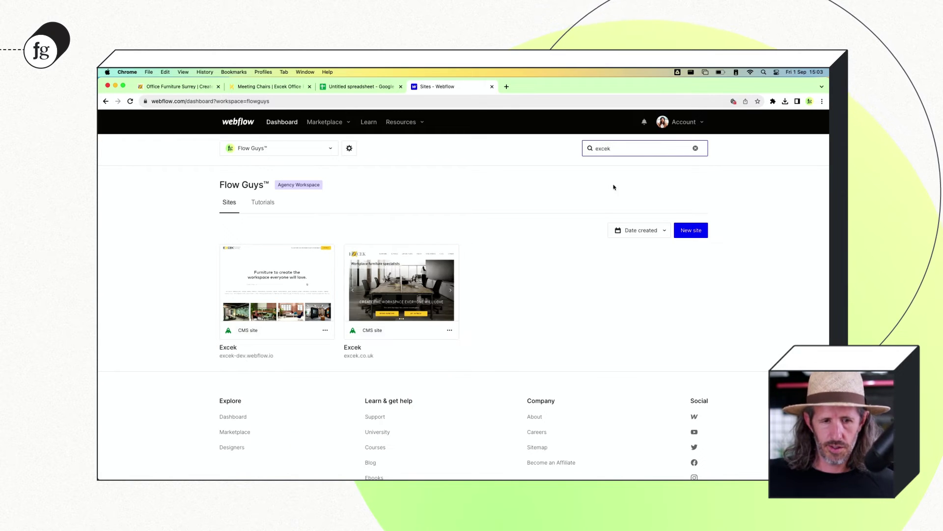
{"action": "left_click", "coordinate": [326, 331]}
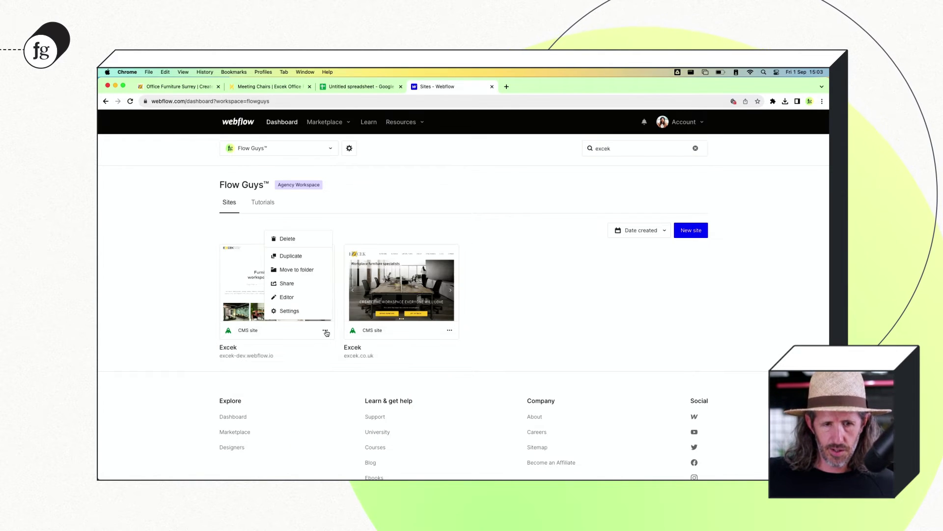
{"action": "left_click", "coordinate": [299, 310]}
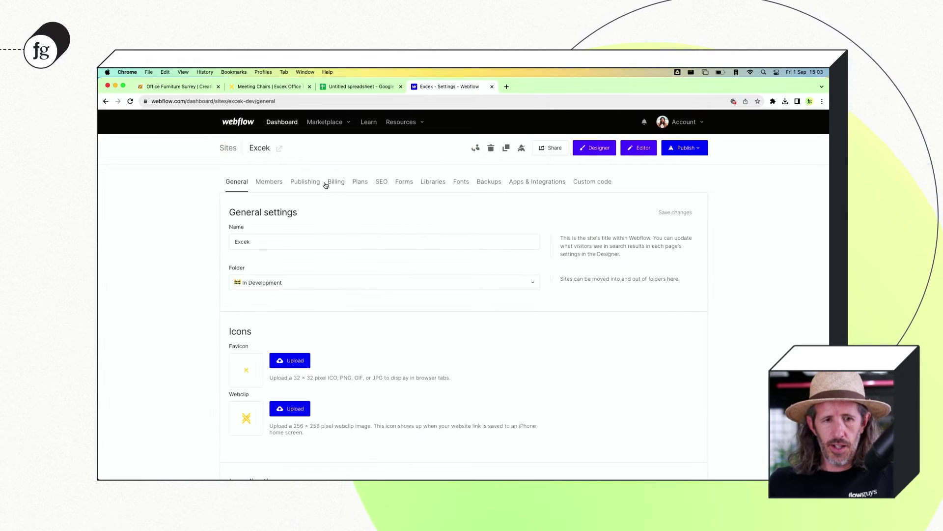
{"action": "left_click", "coordinate": [302, 183]}
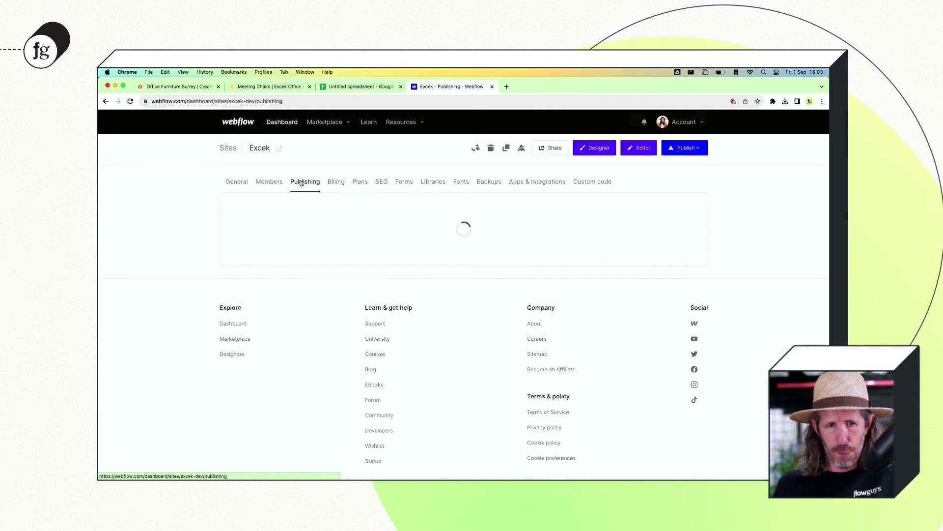
{"action": "scroll", "coordinate": [379, 254], "scroll_direction": "down", "scroll_amount": 5}
{"action": "scroll", "coordinate": [378, 255], "scroll_direction": "down", "scroll_amount": 6}
{"action": "scroll", "coordinate": [379, 252], "scroll_direction": "up", "scroll_amount": 2}
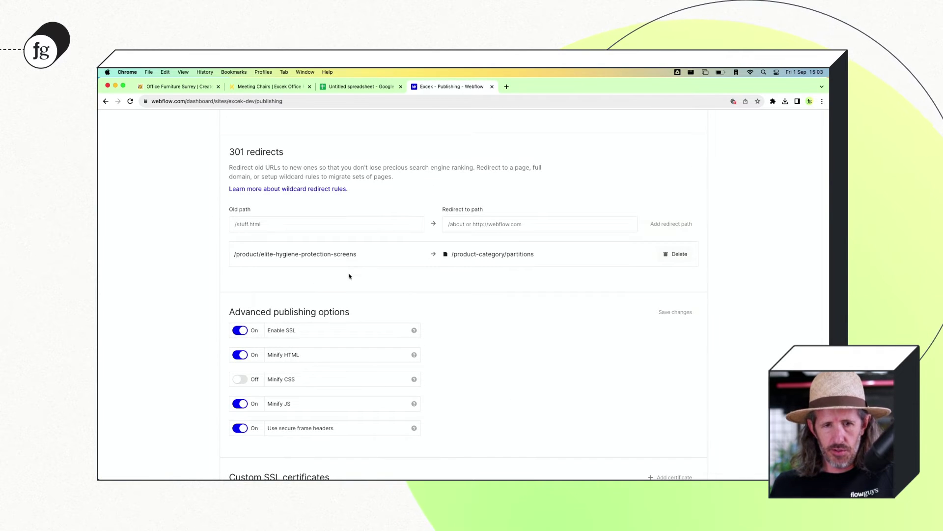
{"action": "scroll", "coordinate": [360, 262], "scroll_direction": "up", "scroll_amount": 1}
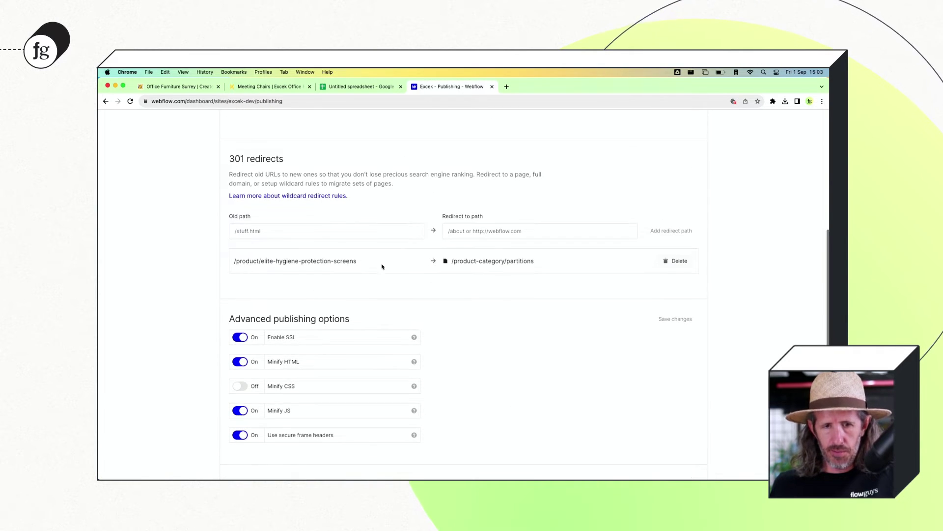
Sort the Screaming Frog 404 list by address and copy the /brands/archello URL
{"action": "left_click", "coordinate": [281, 86]}
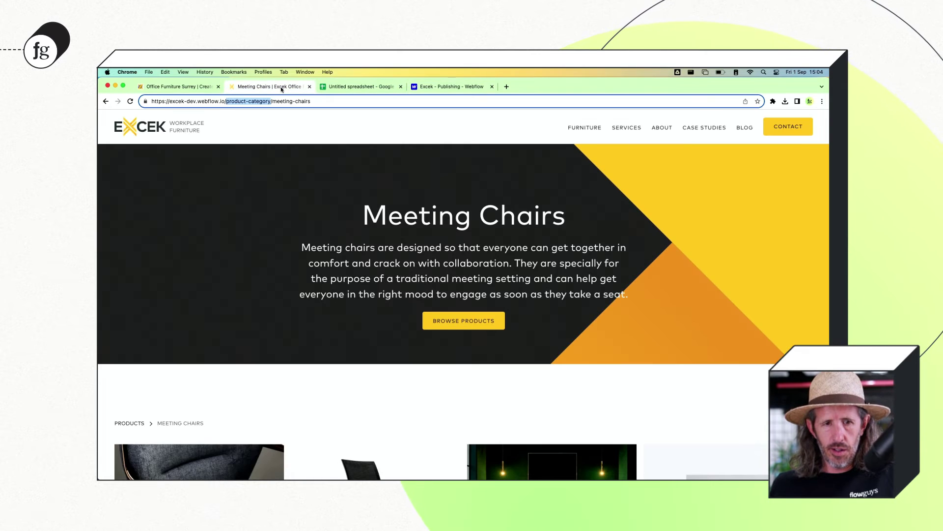
{"action": "left_click", "coordinate": [432, 88]}
{"action": "key", "text": "super+Tab"}
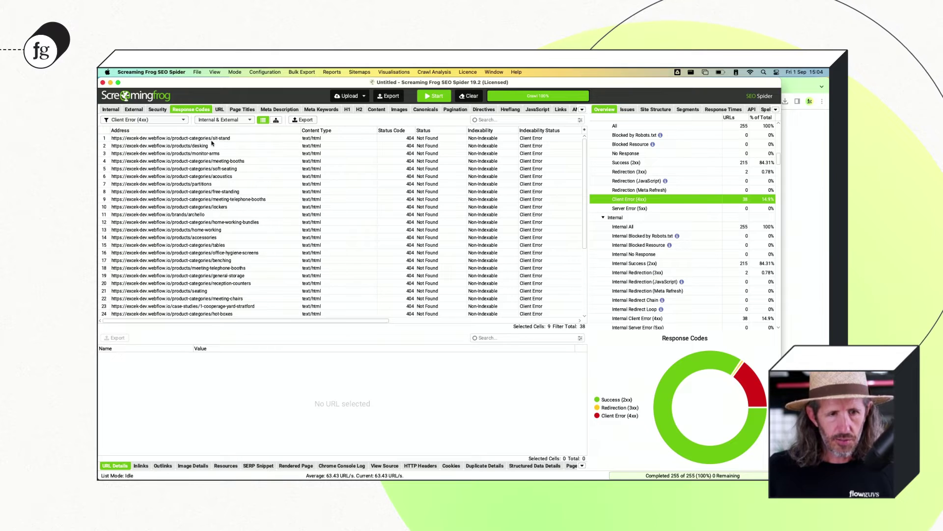
{"action": "left_click", "coordinate": [249, 131]}
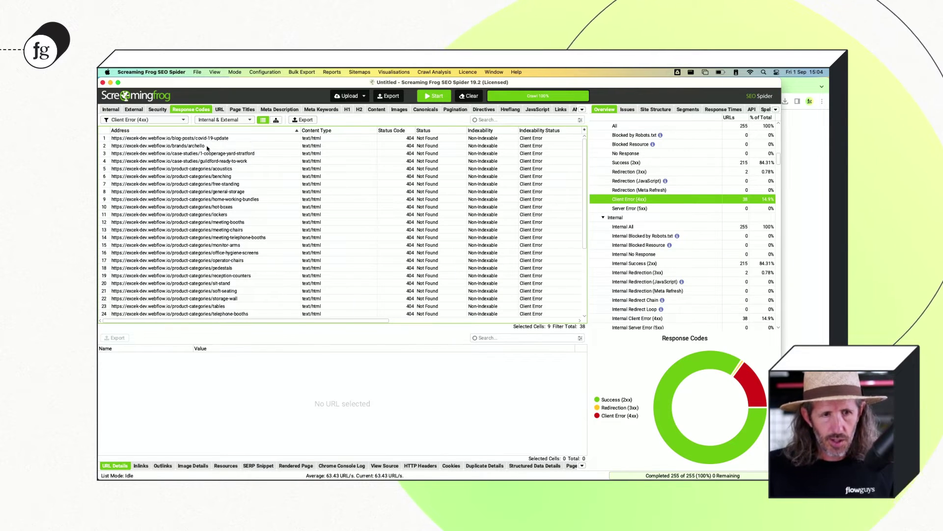
{"action": "left_click", "coordinate": [187, 147]}
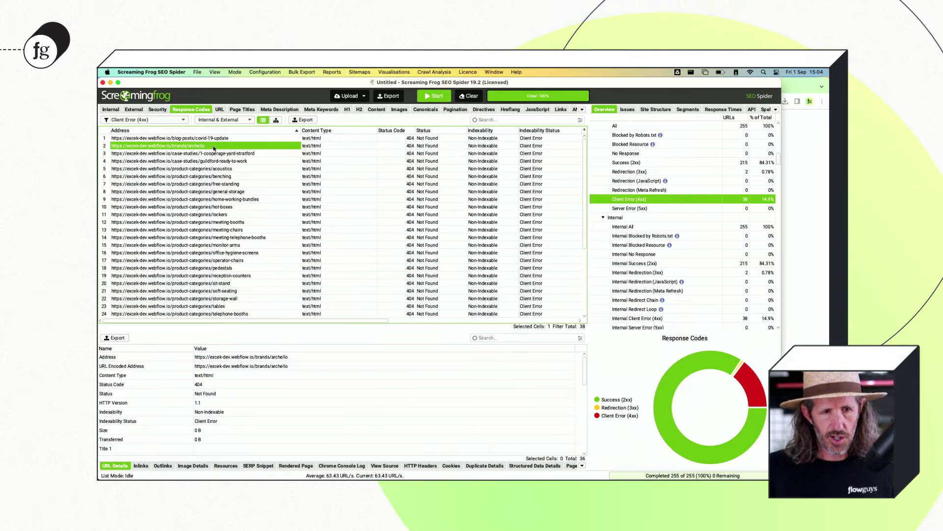
{"action": "right_click", "coordinate": [216, 148]}
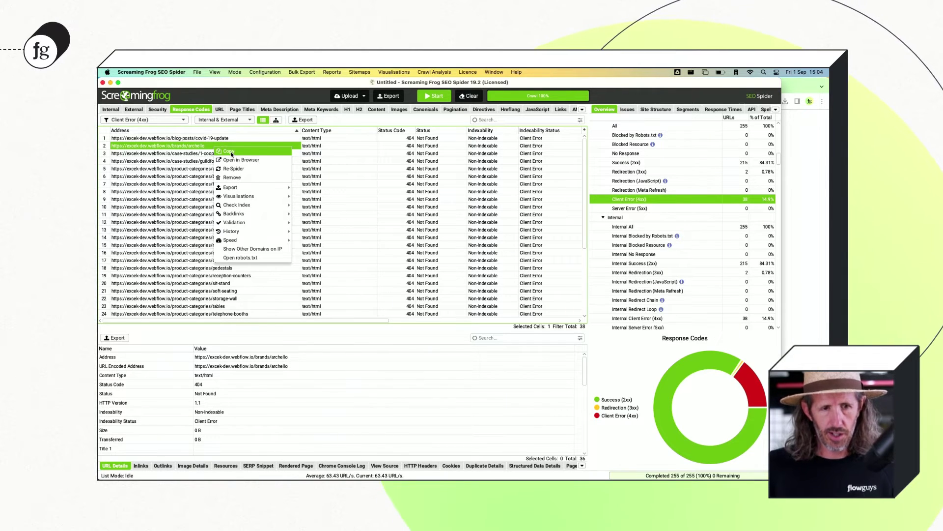
{"action": "left_click", "coordinate": [229, 151]}
Set a new redirect's old path to /brands/archello by pasting the URL and deleting the domain
{"action": "key", "text": "super+Tab"}
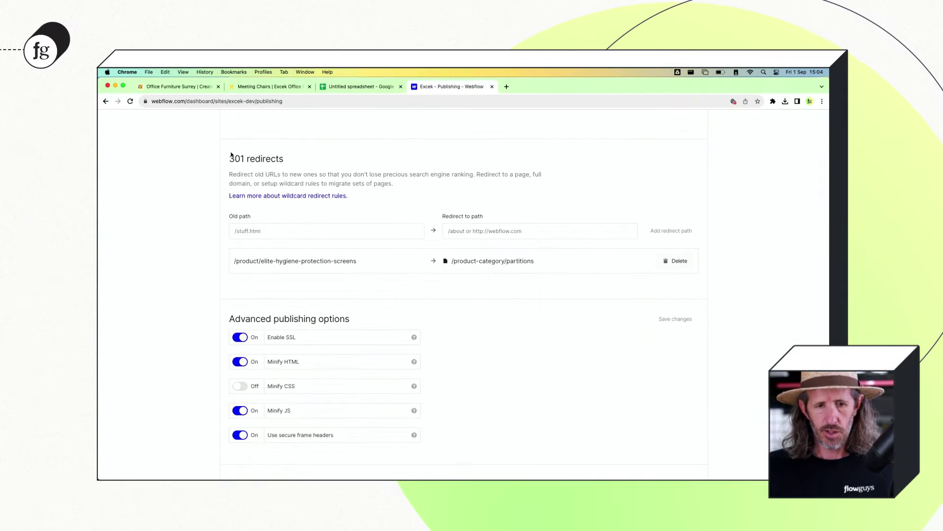
{"action": "left_click", "coordinate": [279, 231]}
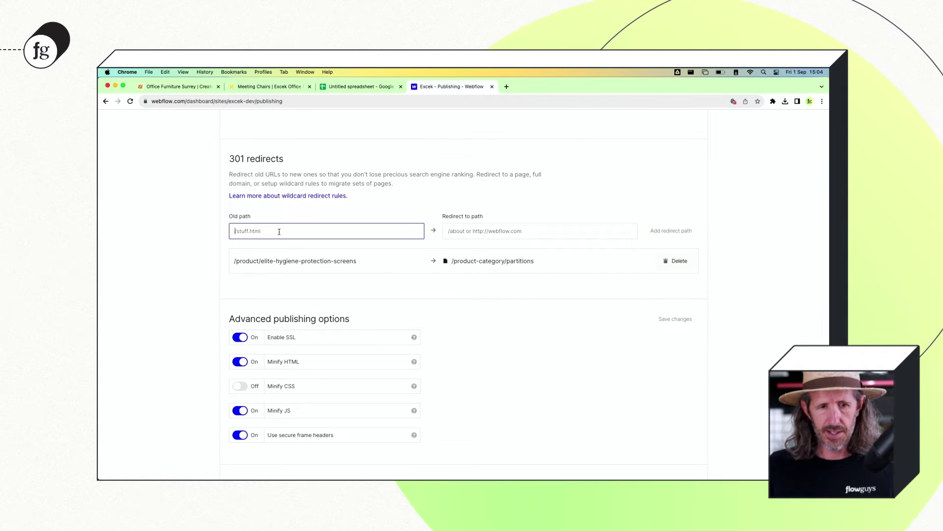
{"action": "key", "text": "super+v"}
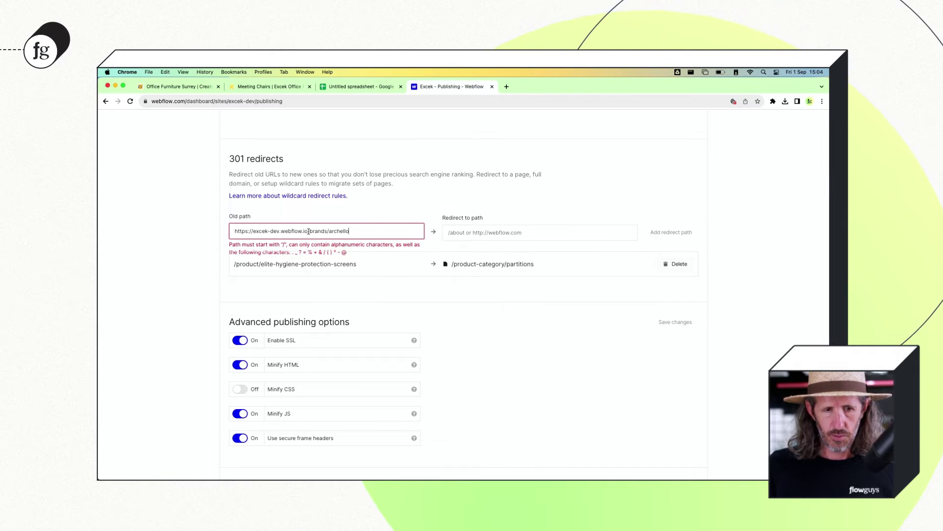
{"action": "left_click_drag", "start_coordinate": [309, 230], "coordinate": [231, 234]}
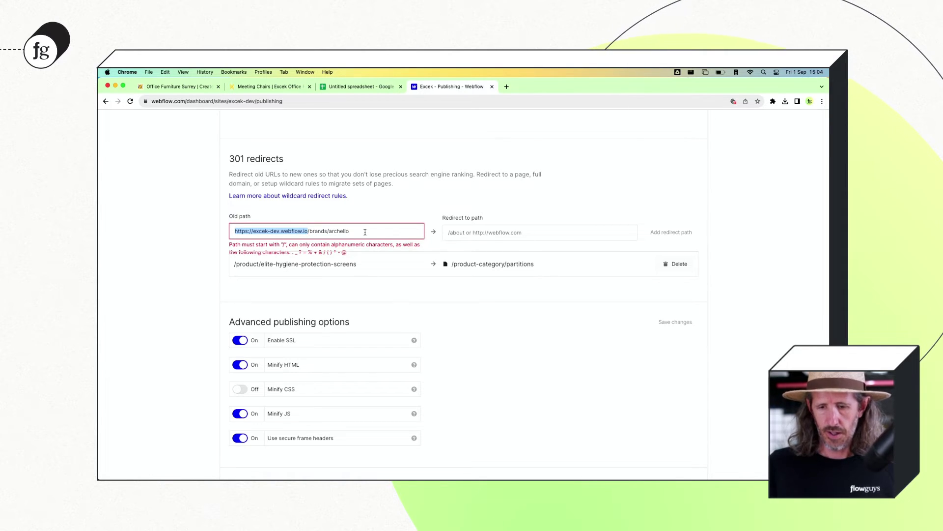
{"action": "key", "text": "BackSpace"}
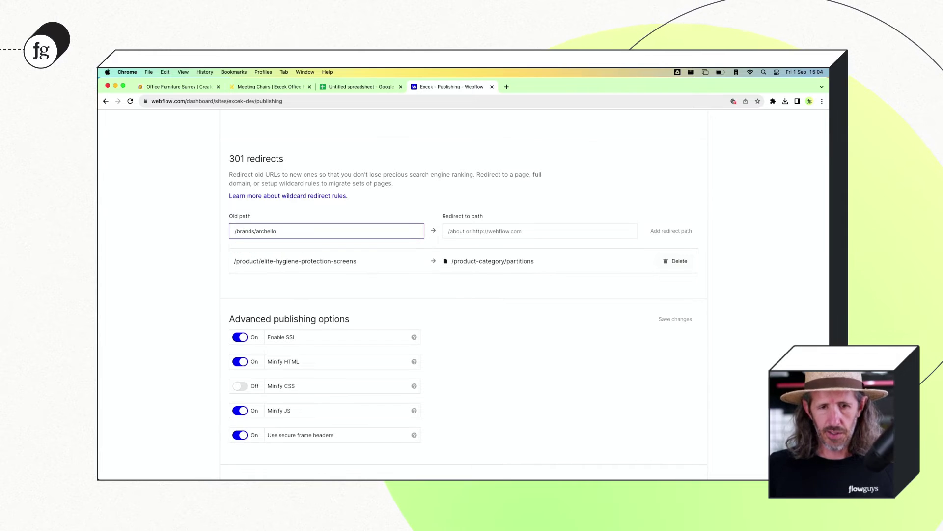
{"action": "left_click", "coordinate": [277, 87]}
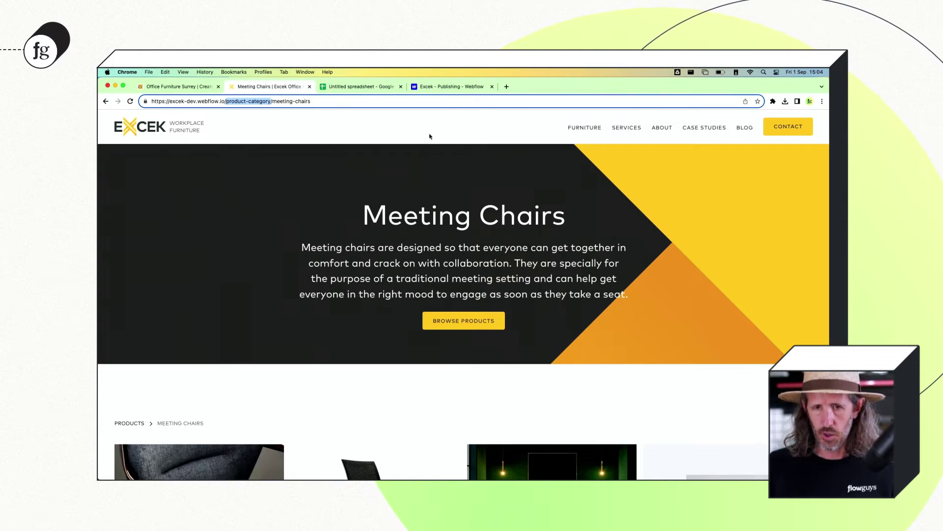
Open the dev site's Brands page from the footer and confirm its /brands address
{"action": "scroll", "coordinate": [484, 202], "scroll_direction": "down", "scroll_amount": 20}
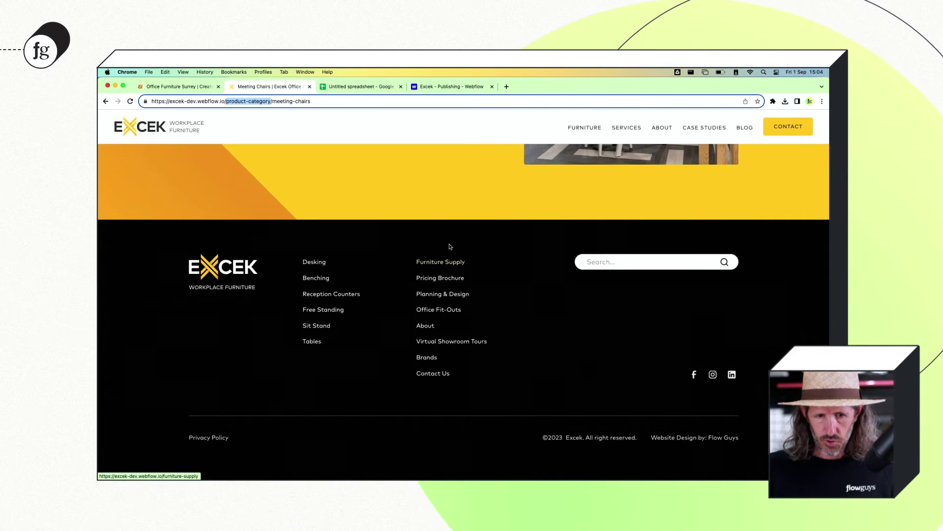
{"action": "left_click", "coordinate": [426, 358]}
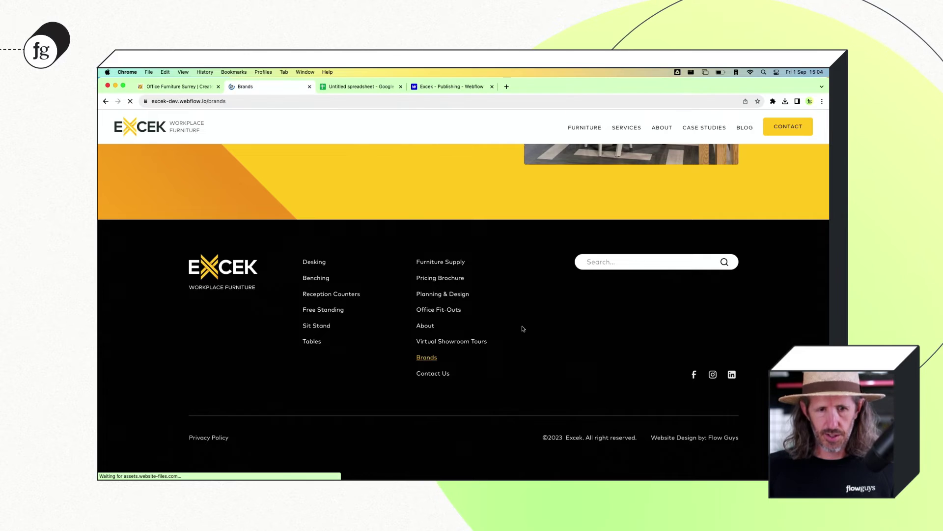
{"action": "scroll", "coordinate": [522, 329], "scroll_direction": "down", "scroll_amount": 5}
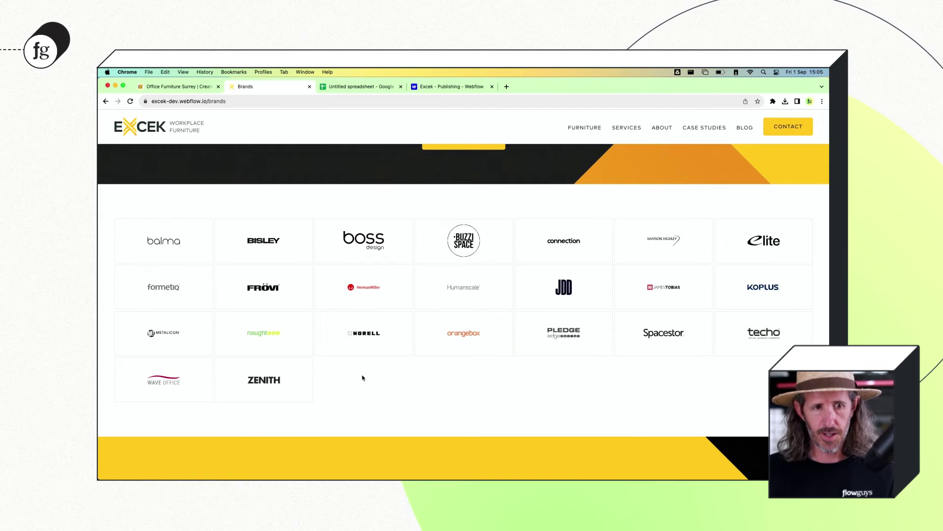
{"action": "left_click", "coordinate": [245, 101]}
{"action": "left_click", "coordinate": [225, 101]}
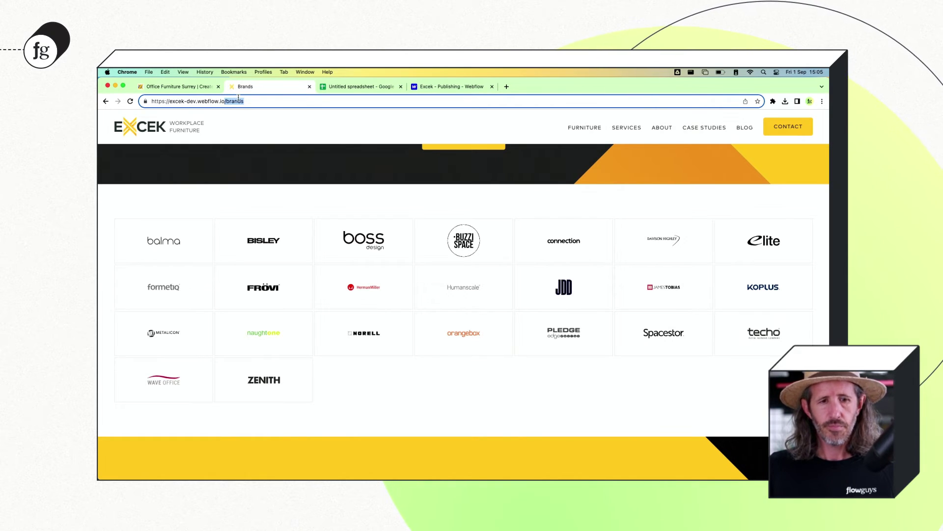
{"action": "key", "text": "super+Tab"}
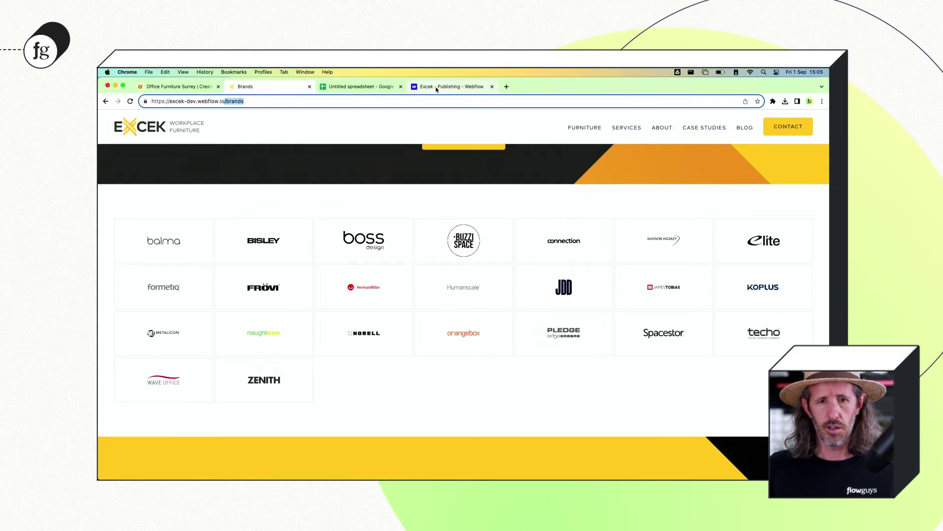
{"action": "left_click", "coordinate": [436, 89]}
Save a 301 redirect from /brands/archello to /brands and show the Publish destinations list
{"action": "left_click", "coordinate": [490, 231]}
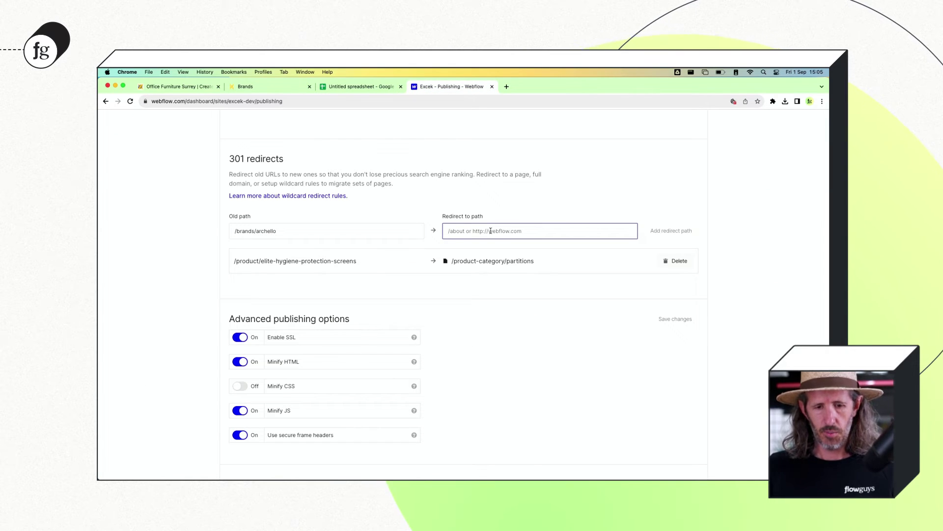
{"action": "key", "text": "super+v"}
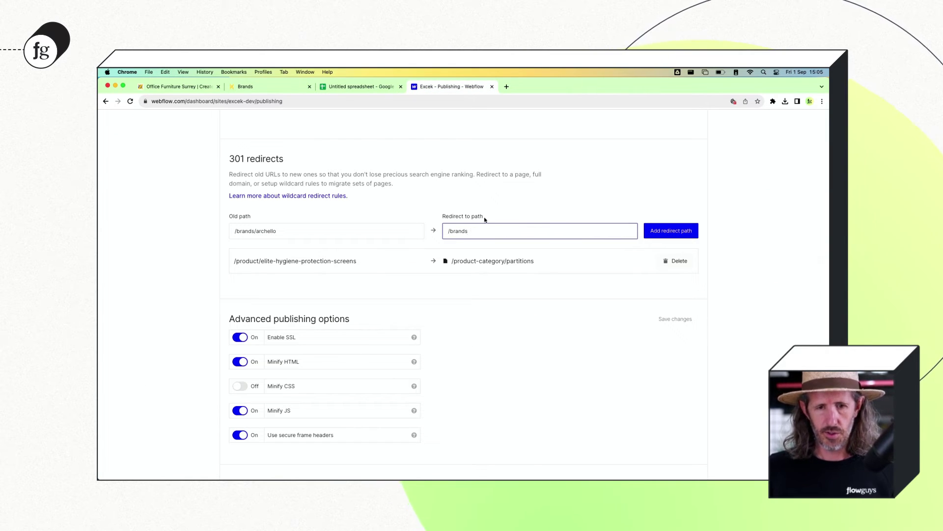
{"action": "left_click", "coordinate": [668, 232]}
{"action": "scroll", "coordinate": [669, 232], "scroll_direction": "up", "scroll_amount": 6}
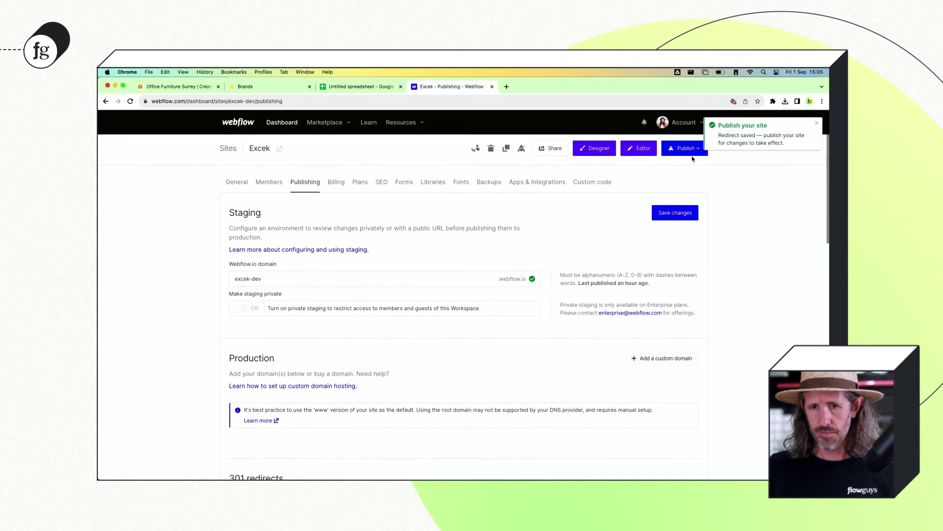
{"action": "left_click", "coordinate": [687, 148]}
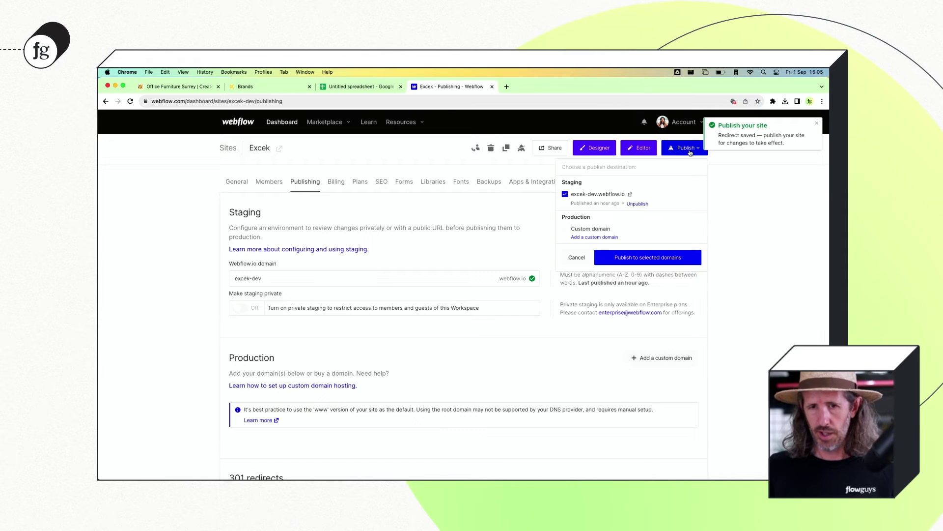
Publish the site to excek-dev.webflow.io and return to Screaming Frog
{"action": "left_click", "coordinate": [664, 259]}
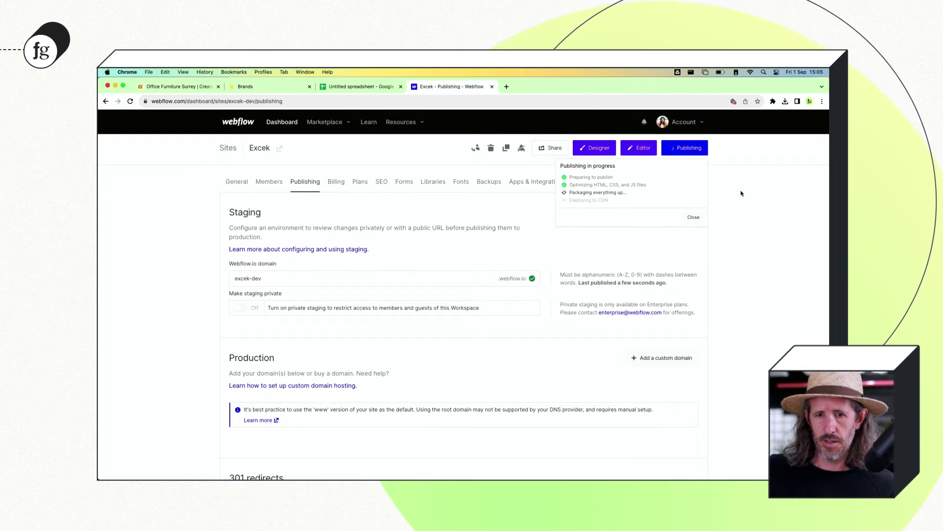
{"action": "key", "text": "super+Tab"}
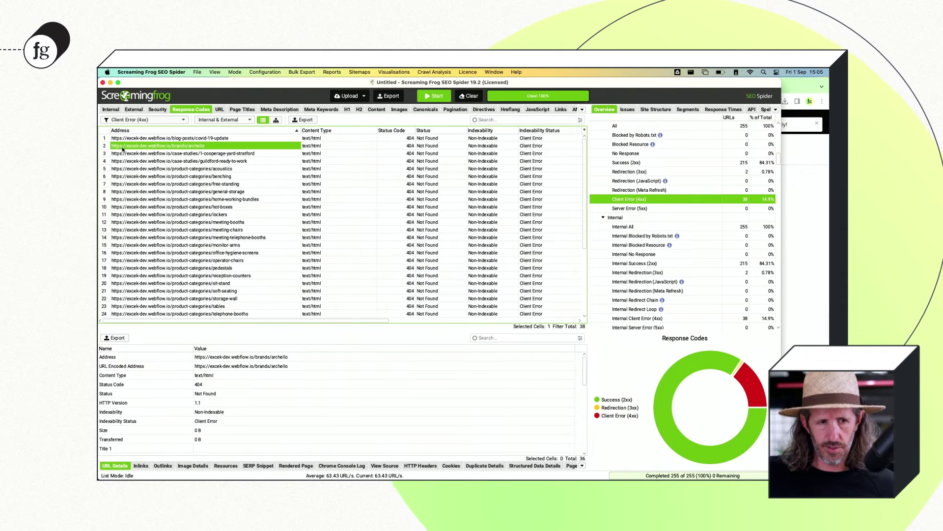
Recrawl all 255 URLs, cutting the Client Error (4xx) list from 38 to 37
{"action": "scroll", "coordinate": [105, 317], "scroll_direction": "down", "scroll_amount": 5}
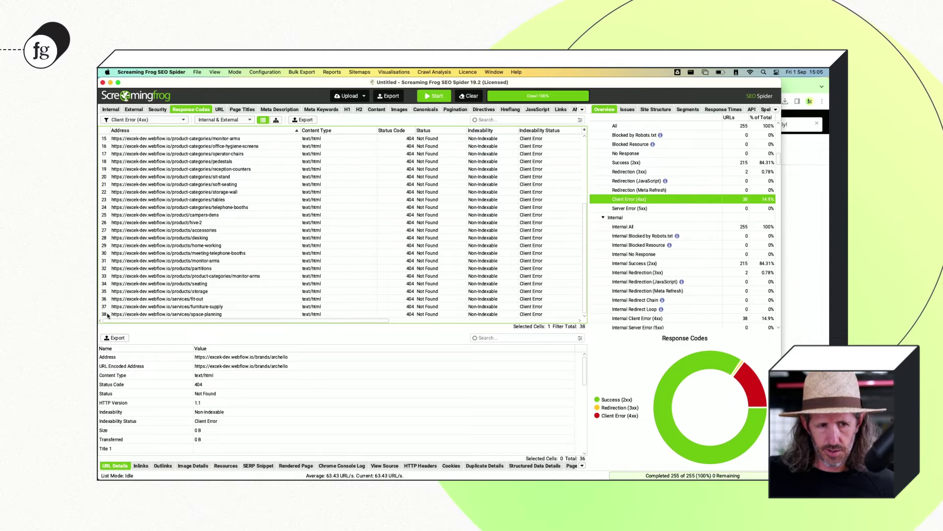
{"action": "scroll", "coordinate": [200, 249], "scroll_direction": "up", "scroll_amount": 5}
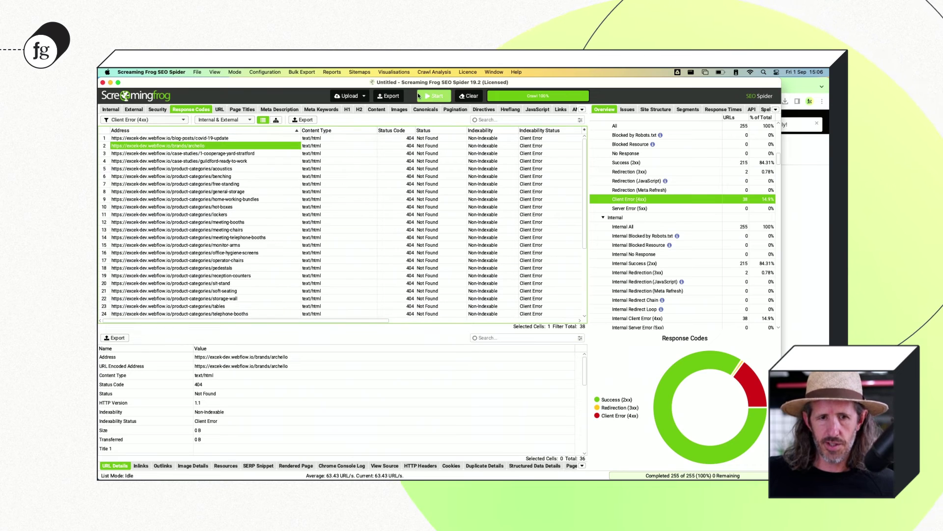
{"action": "left_click", "coordinate": [435, 96]}
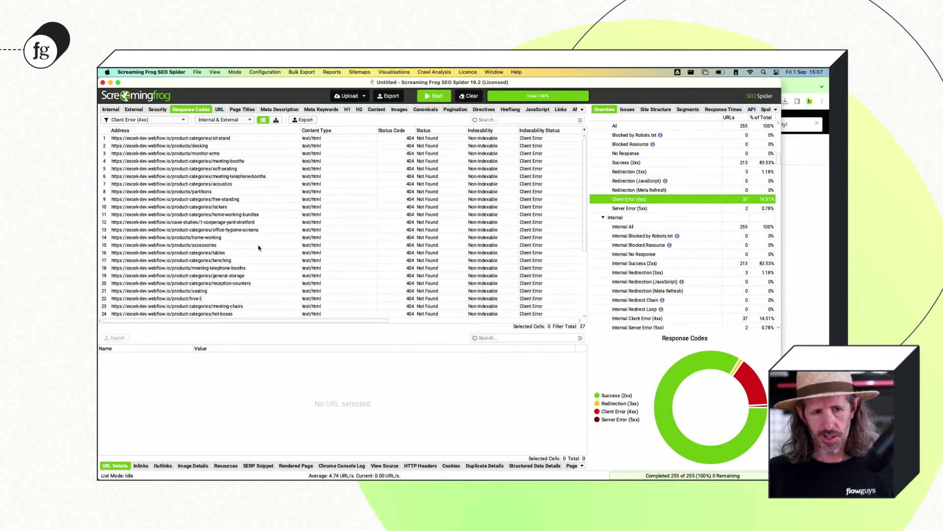
{"action": "scroll", "coordinate": [259, 247], "scroll_direction": "down", "scroll_amount": 5}
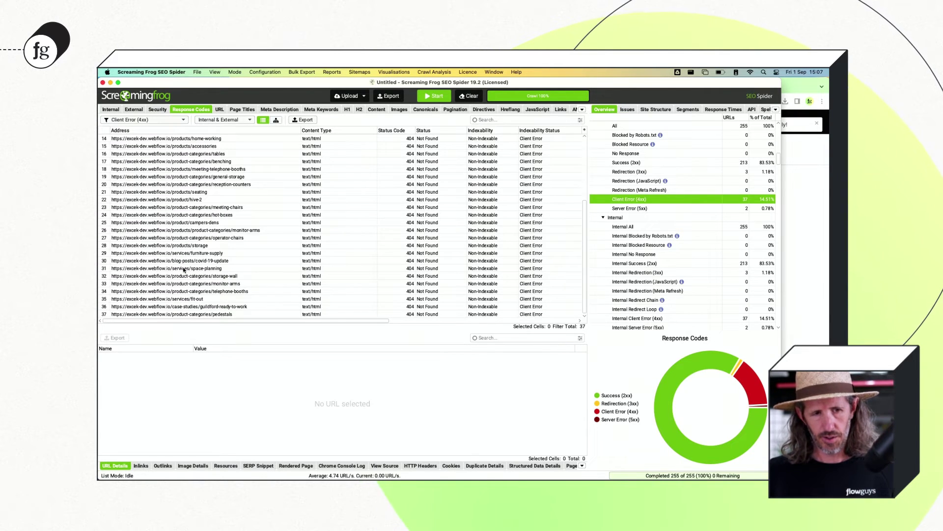
{"action": "scroll", "coordinate": [265, 232], "scroll_direction": "up", "scroll_amount": 5}
{"action": "left_click", "coordinate": [227, 132]}
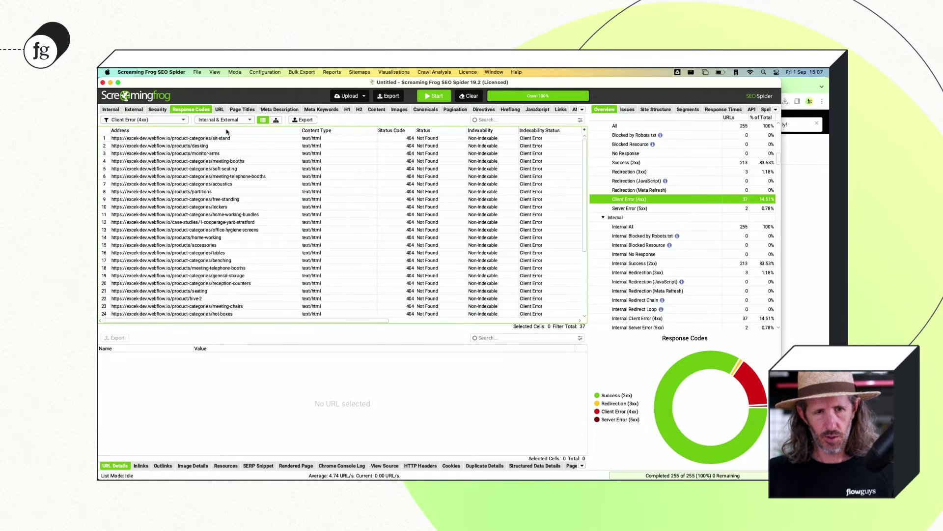
Sort the 404 list by address and copy the product-categories/acoustics URL for Webflow
{"action": "left_click", "coordinate": [218, 131]}
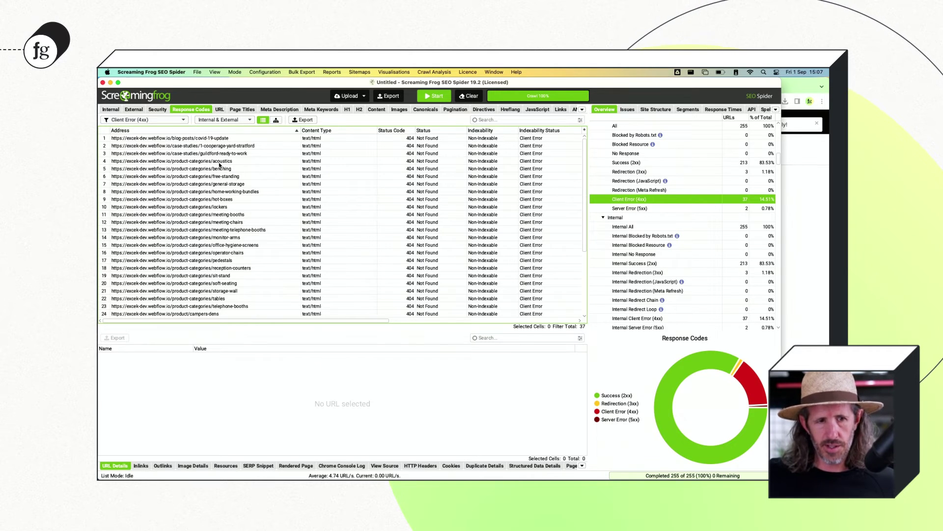
{"action": "left_click_drag", "start_coordinate": [219, 165], "coordinate": [217, 304]}
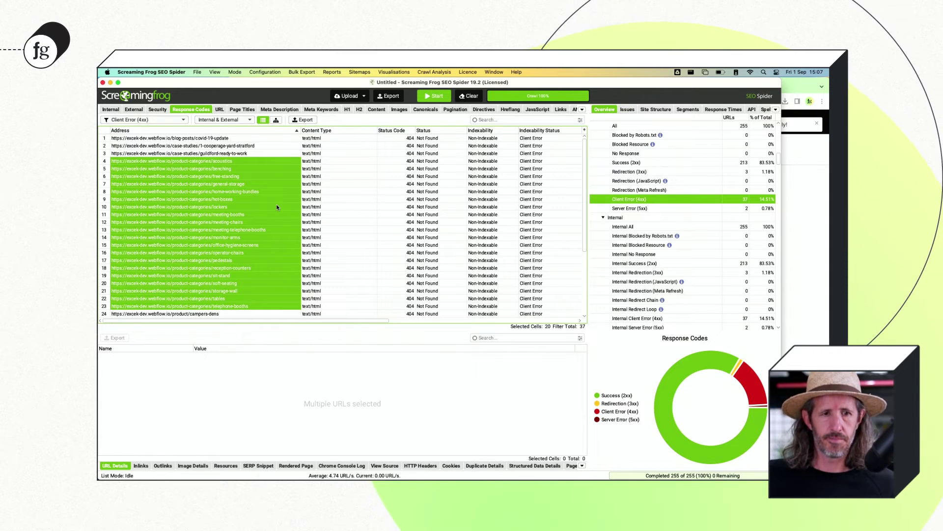
{"action": "left_click", "coordinate": [247, 161]}
{"action": "right_click", "coordinate": [247, 162]}
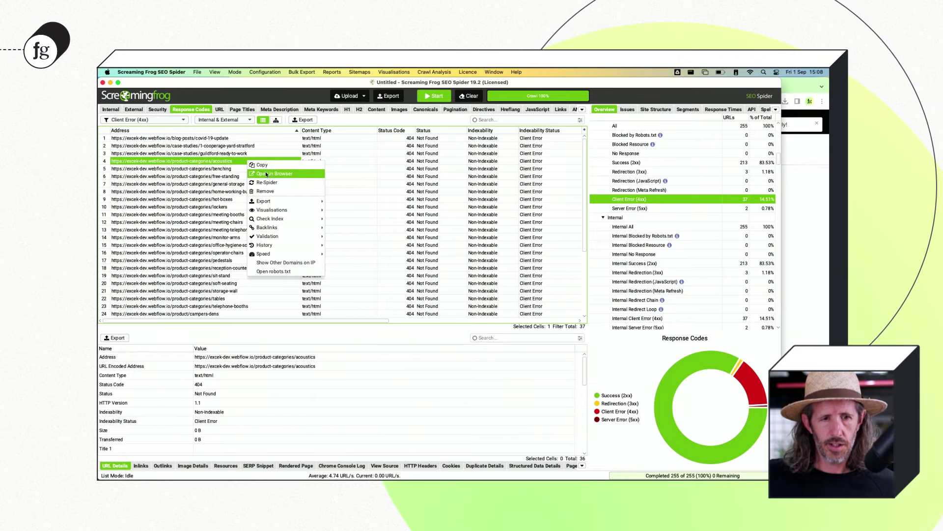
{"action": "left_click", "coordinate": [266, 168]}
{"action": "key", "text": "super+Tab"}
Paste the acoustics URL as a new old path, trimming it to /product-categories/
{"action": "scroll", "coordinate": [329, 298], "scroll_direction": "down", "scroll_amount": 7}
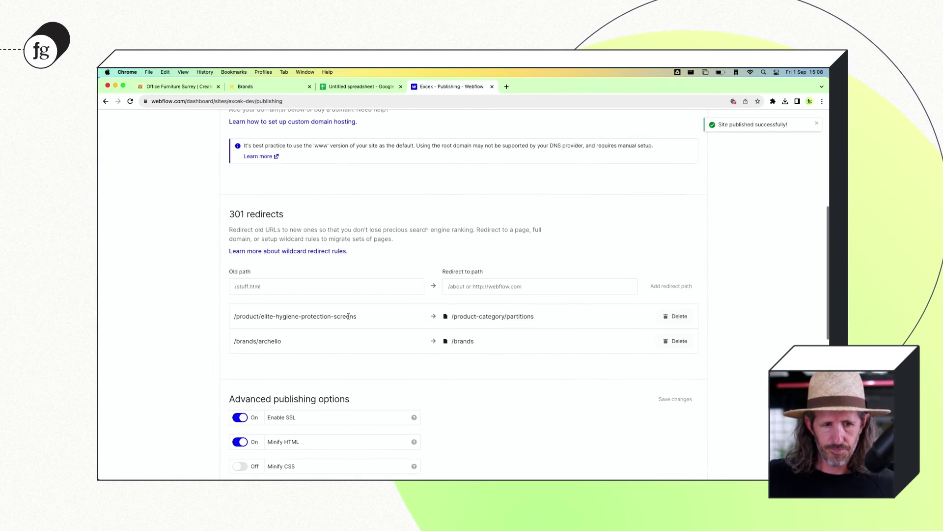
{"action": "left_click", "coordinate": [290, 211]}
{"action": "type", "text": "https://excek-dev.webflow.io/product-categories/acoustics"}
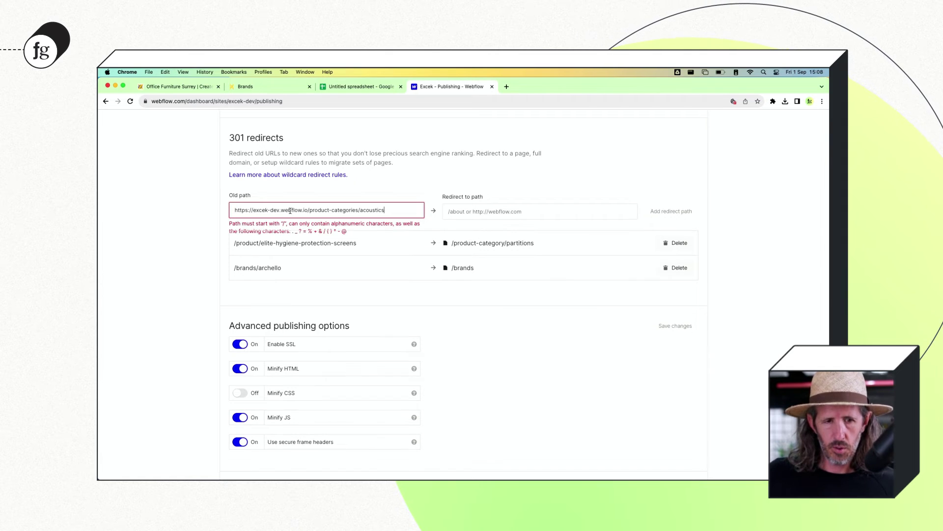
{"action": "left_click_drag", "start_coordinate": [235, 210], "coordinate": [308, 210]}
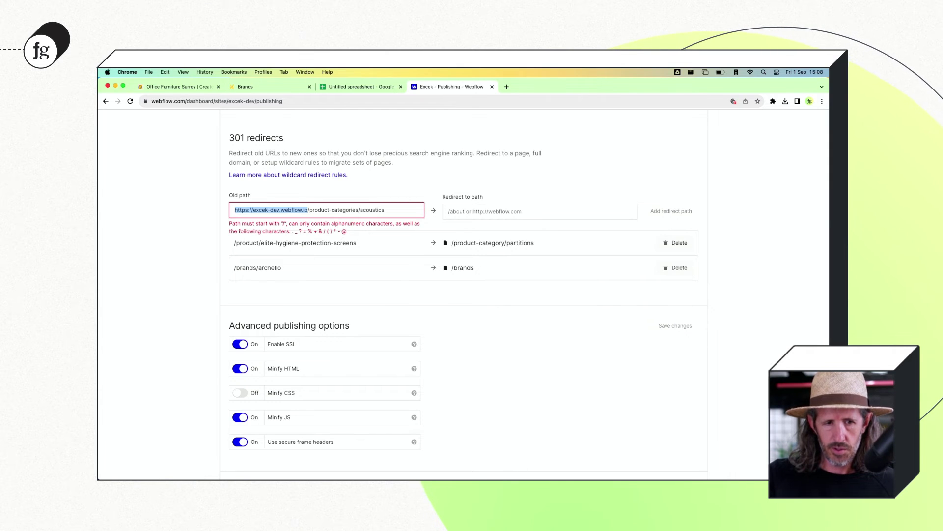
{"action": "key", "text": "BackSpace"}
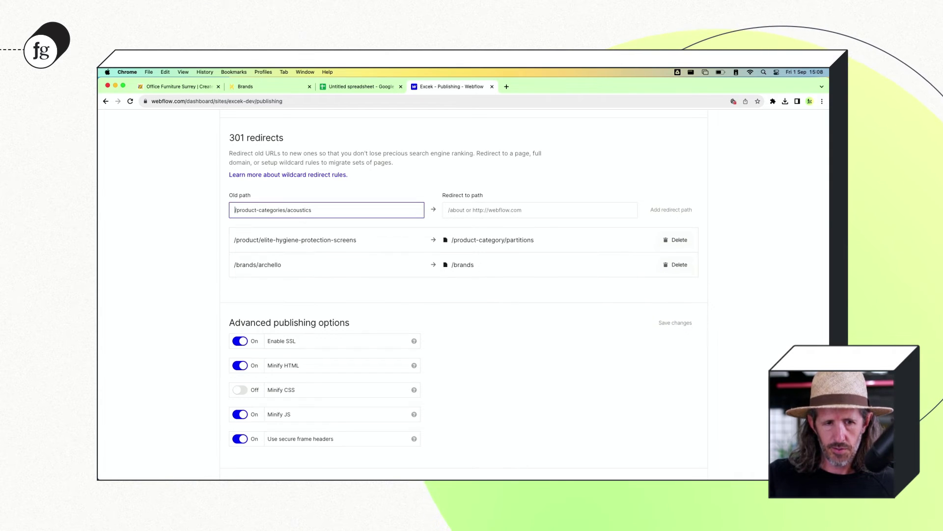
{"action": "double_click", "coordinate": [307, 211]}
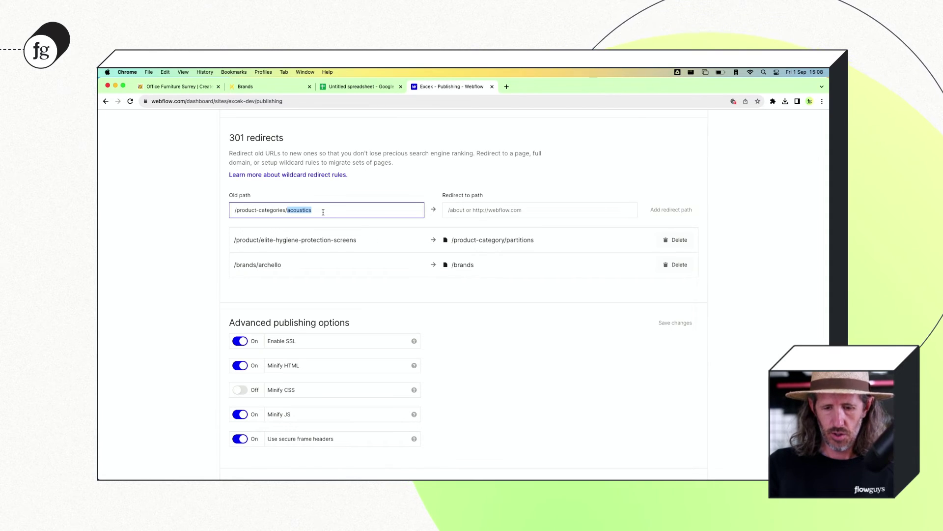
{"action": "key", "text": "BackSpace"}
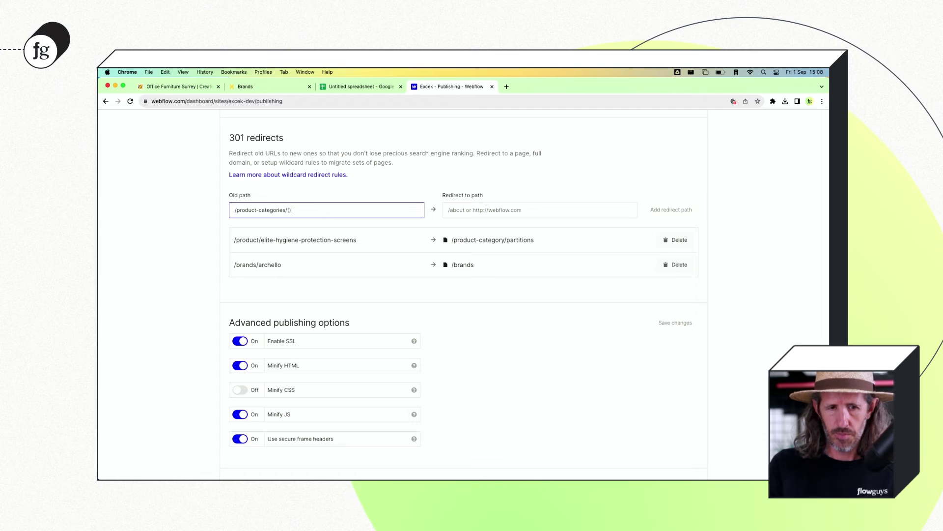
Complete the old path as /product-categories/(.*) and set the target to /product-category/$1
{"action": "key", "text": "Left"}
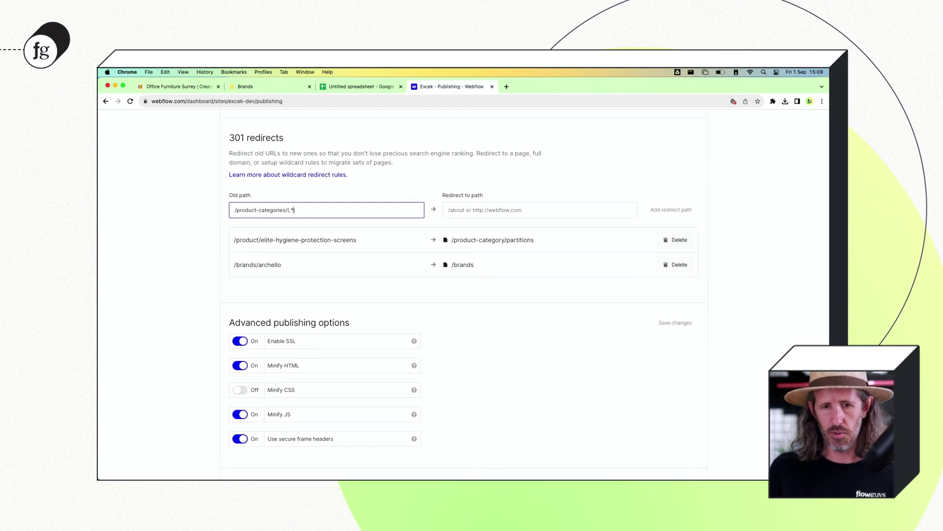
{"action": "left_click", "coordinate": [478, 212]}
{"action": "type", "text": "/product-cat"}
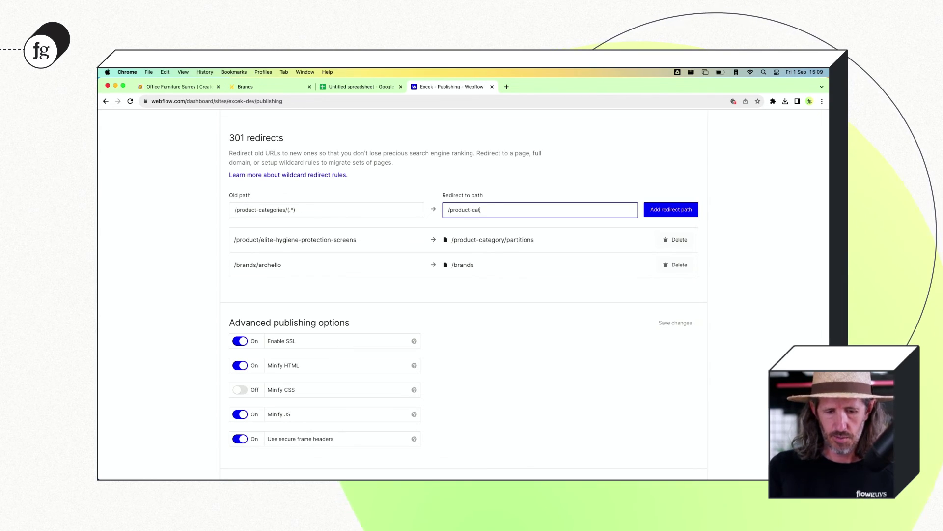
{"action": "type", "text": "egory"}
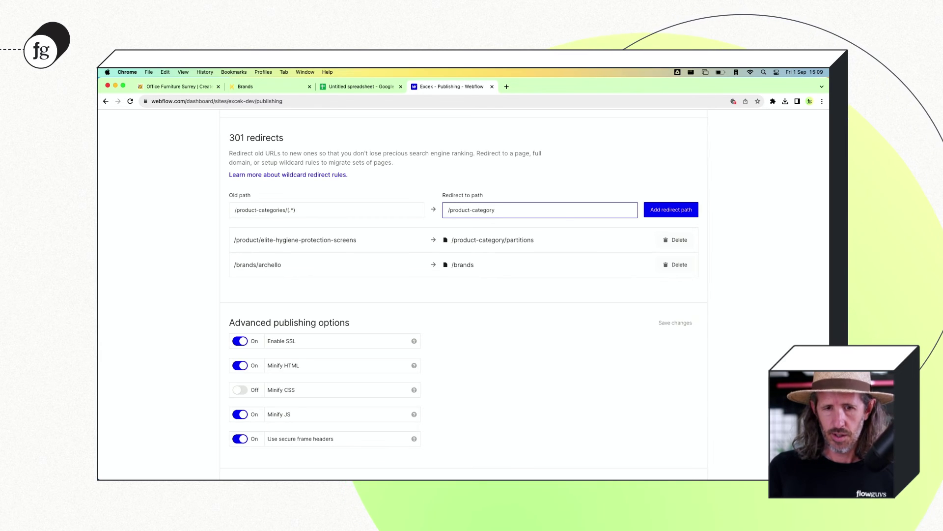
{"action": "type", "text": "/"}
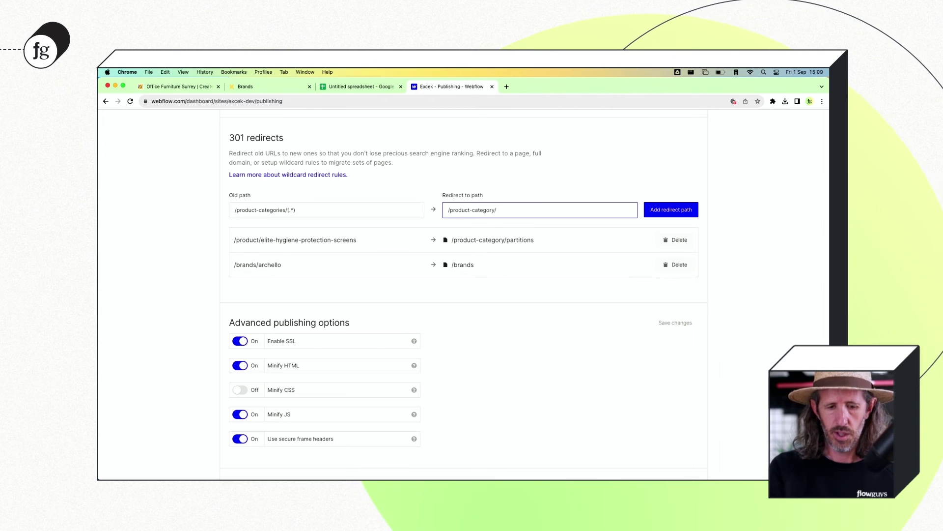
{"action": "type", "text": "$"}
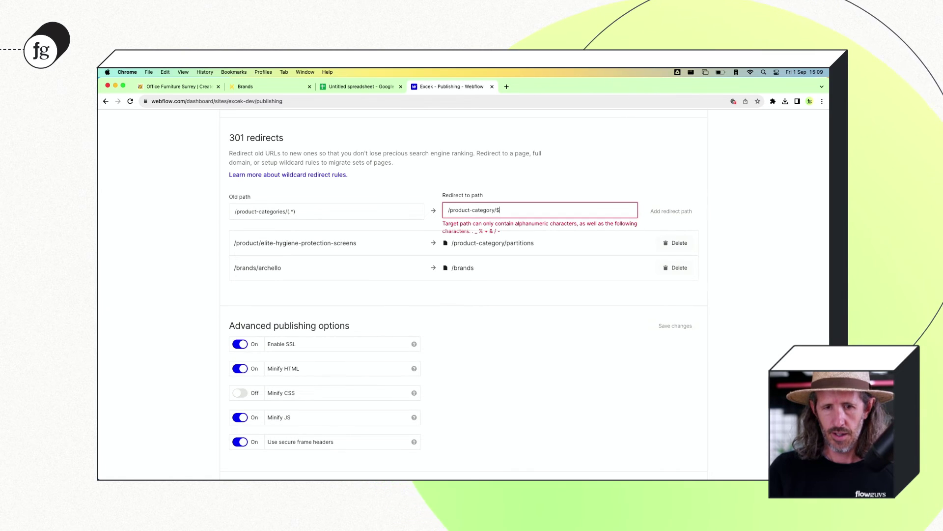
{"action": "type", "text": "1"}
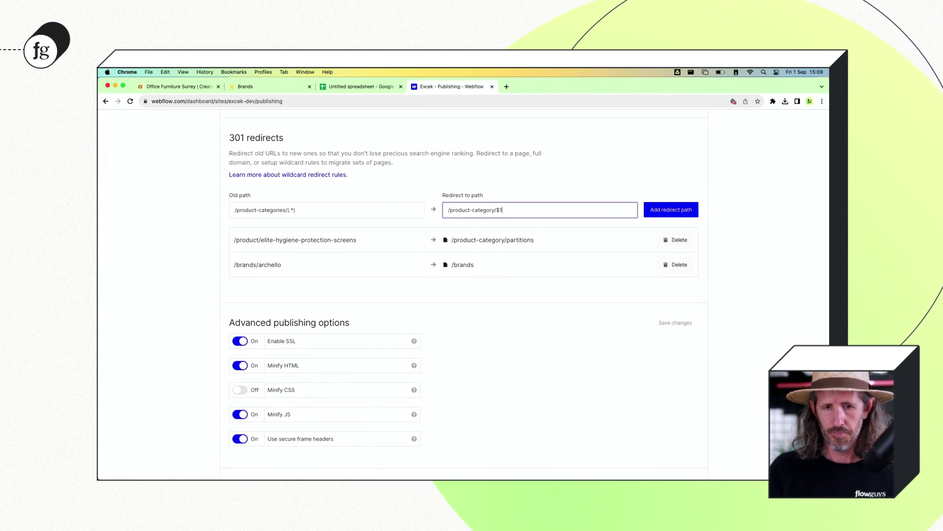
Edit the old path to /product%-categories/(.*), keeping the /product-category/$1 target
{"action": "right_click", "coordinate": [298, 211]}
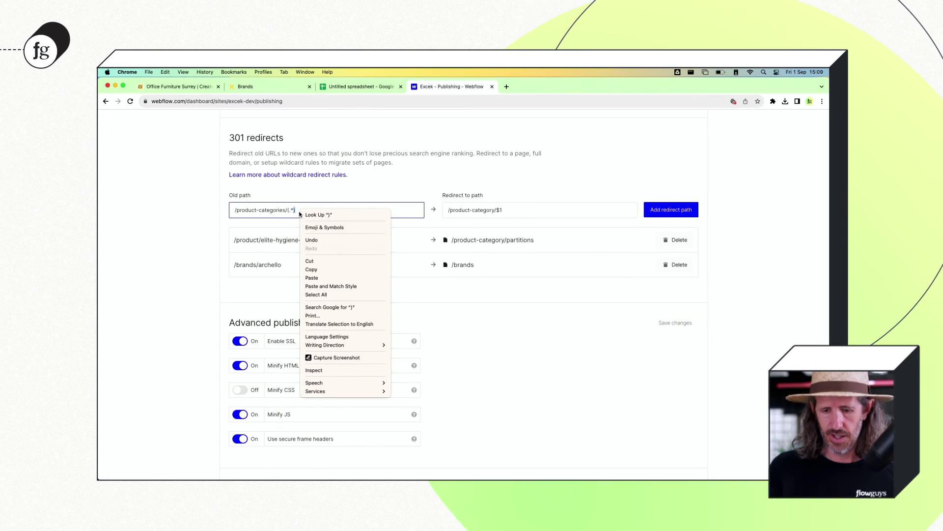
{"action": "key", "text": "Up"}
{"action": "key", "text": "Up"}
{"action": "key", "text": "Up"}
{"action": "key", "text": "Up"}
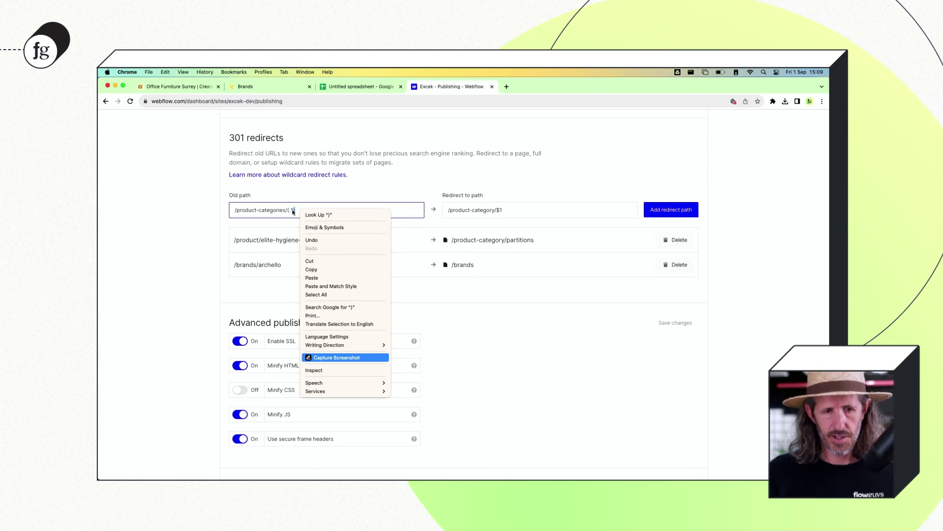
{"action": "key", "text": "Escape"}
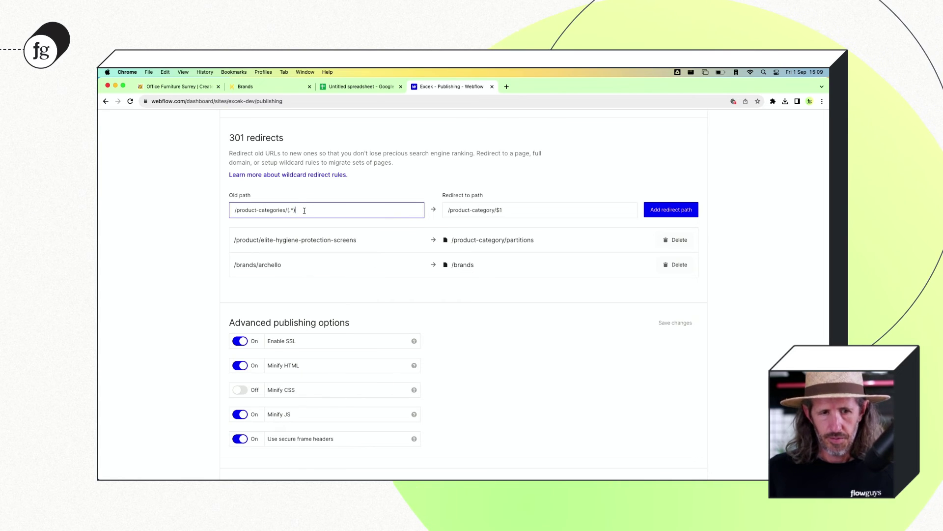
{"action": "left_click", "coordinate": [520, 208]}
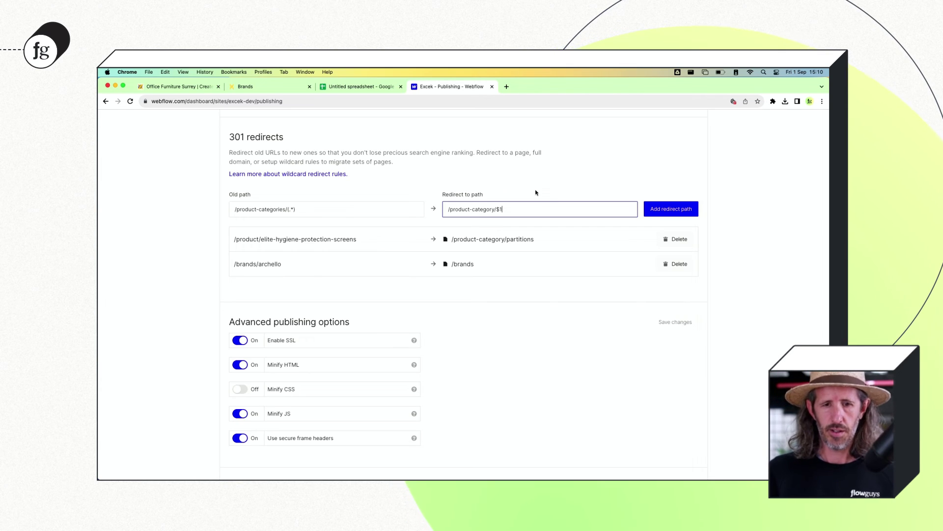
{"action": "left_click", "coordinate": [390, 208]}
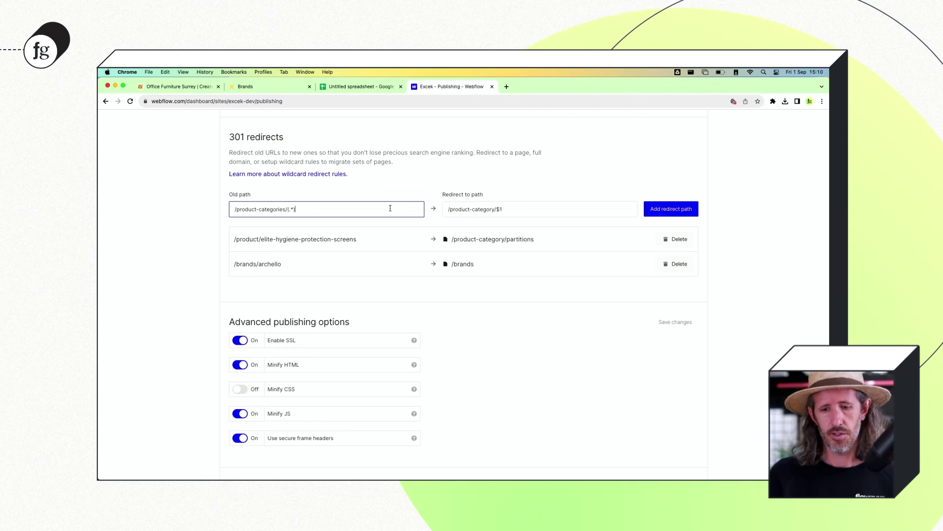
{"action": "double_click", "coordinate": [291, 209]}
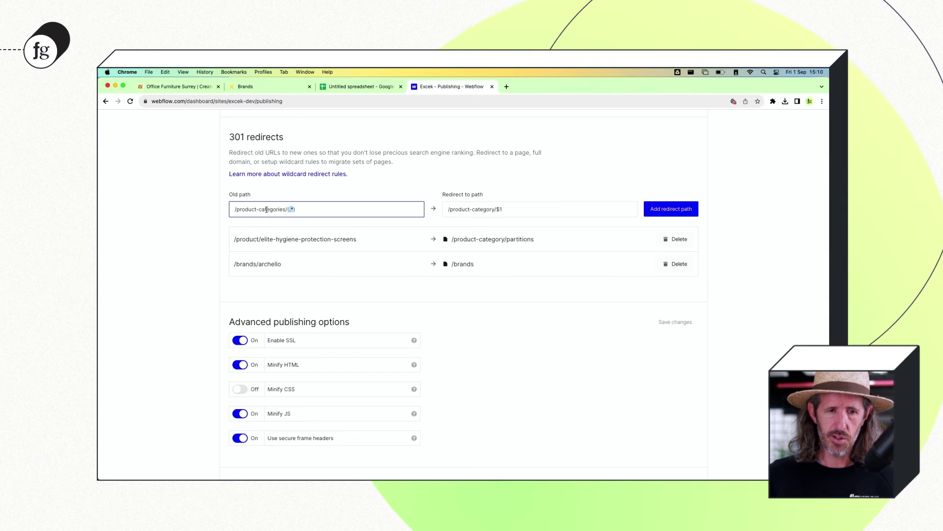
{"action": "left_click", "coordinate": [300, 209]}
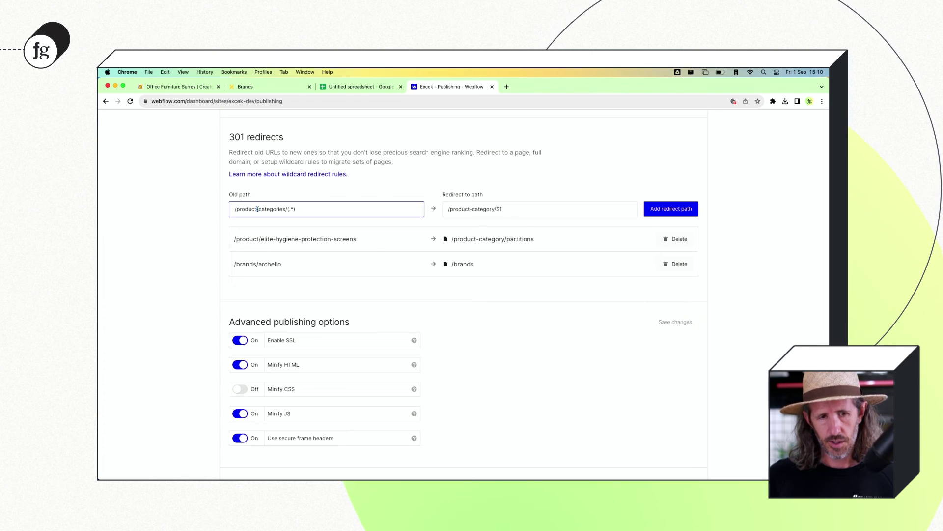
{"action": "double_click", "coordinate": [257, 209]}
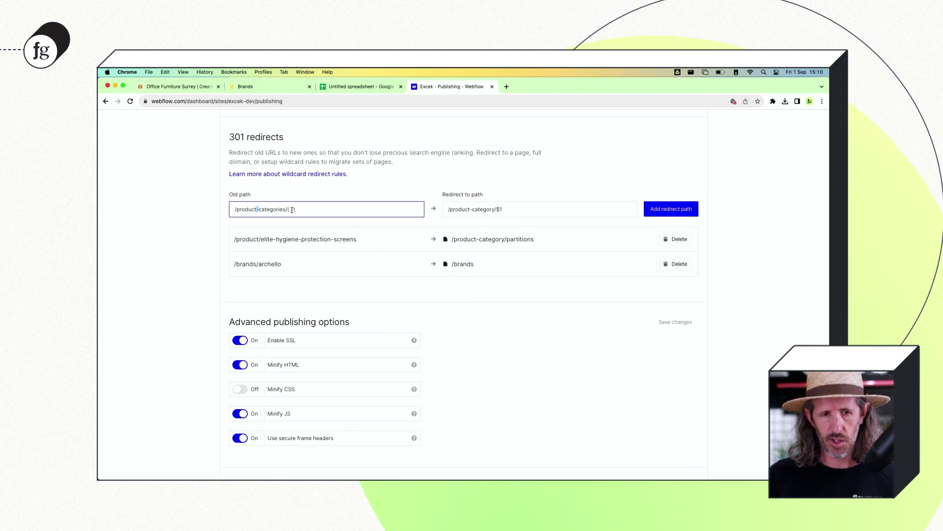
{"action": "left_click", "coordinate": [295, 209]}
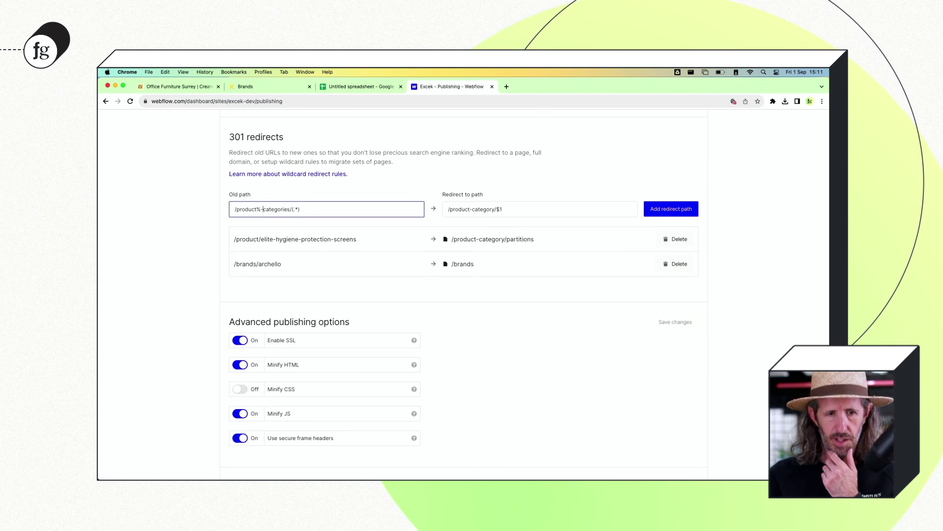
{"action": "key", "text": "BackSpace"}
{"action": "key", "text": "BackSpace"}
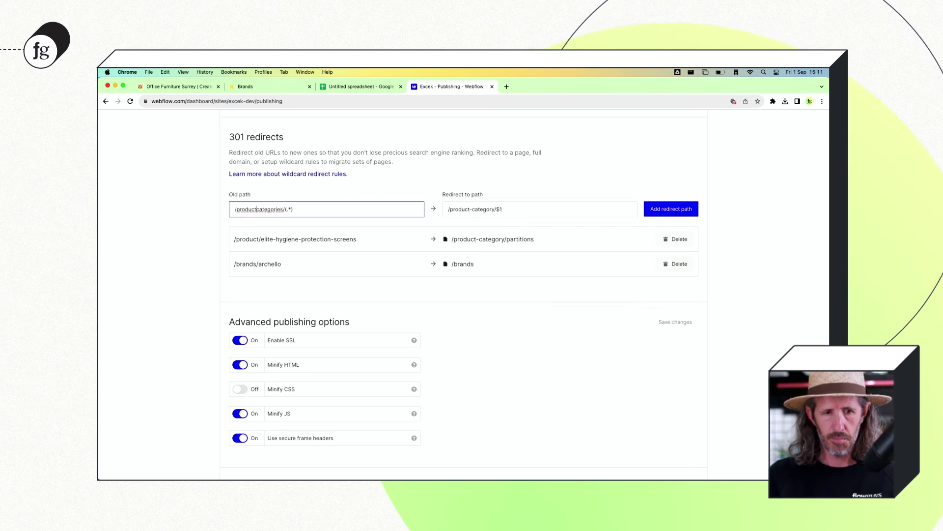
{"action": "key", "text": "super+z"}
{"action": "key", "text": "Right"}
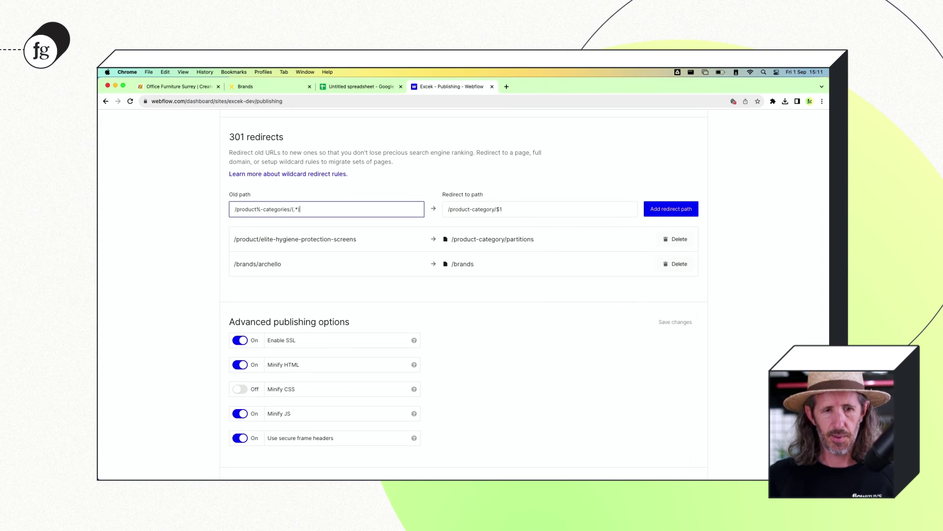
Add the wildcard redirect and republish to excek-dev.webflow.io, then return to Screaming Frog
{"action": "left_click", "coordinate": [678, 210]}
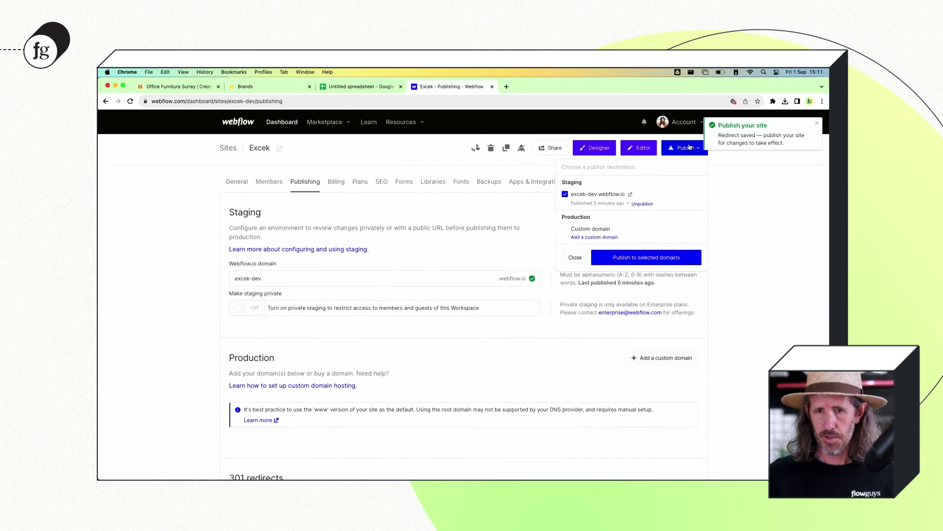
{"action": "left_click", "coordinate": [689, 146]}
{"action": "left_click", "coordinate": [695, 146]}
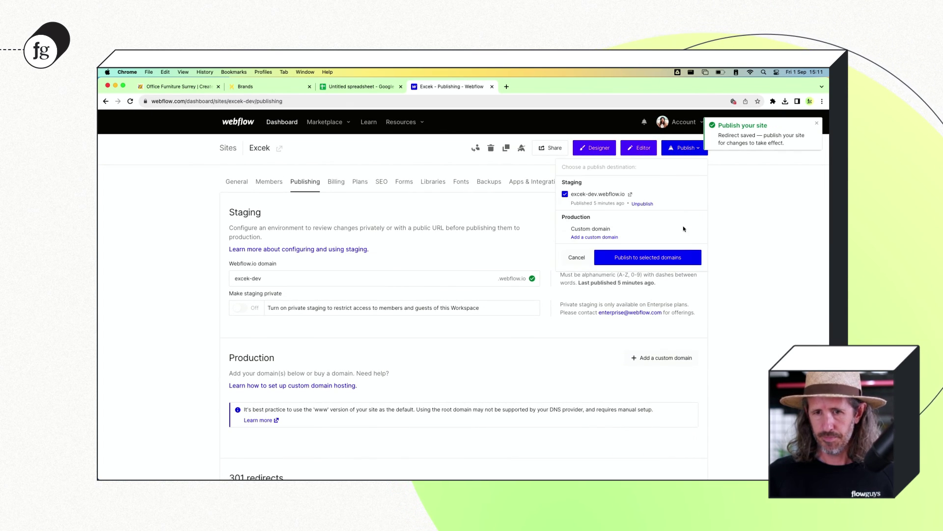
{"action": "left_click", "coordinate": [671, 260]}
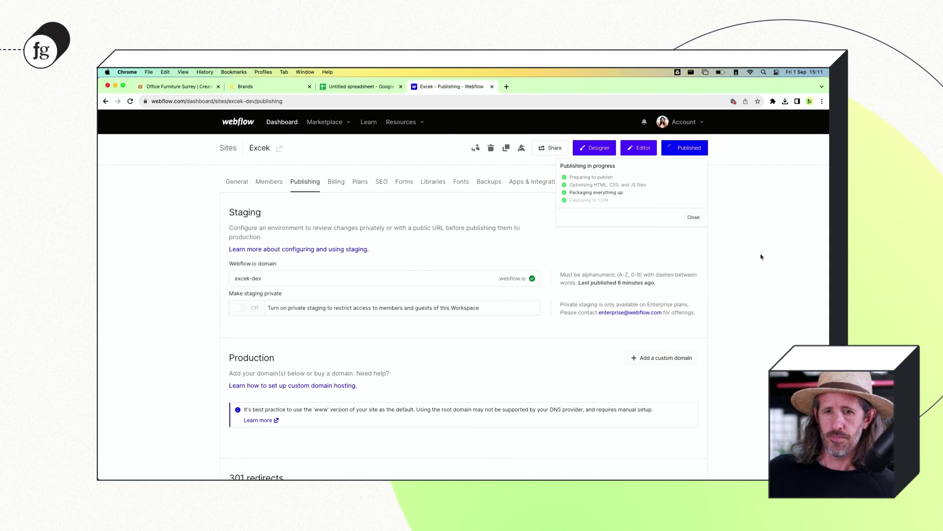
{"action": "key", "text": "super+Tab"}
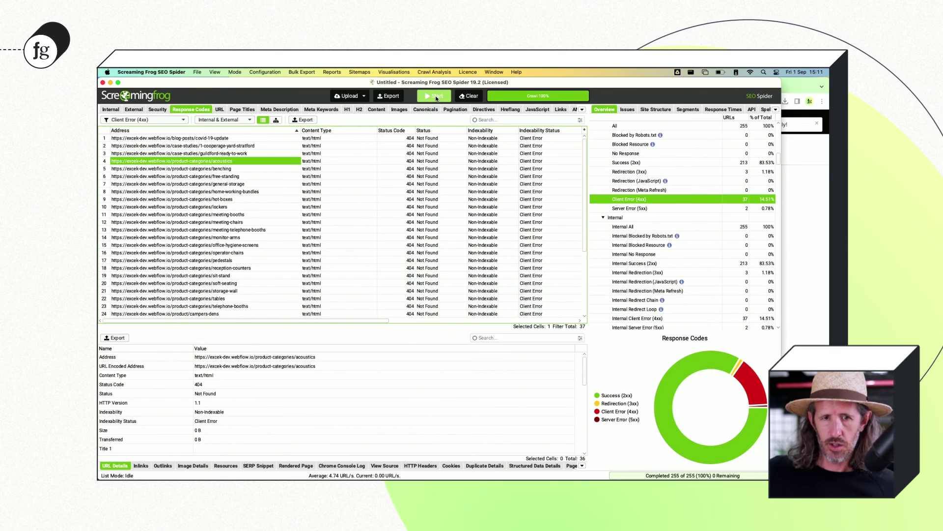
Recrawl the staging site, cutting the 404 list from 37 to 17 URLs
{"action": "left_click", "coordinate": [436, 96]}
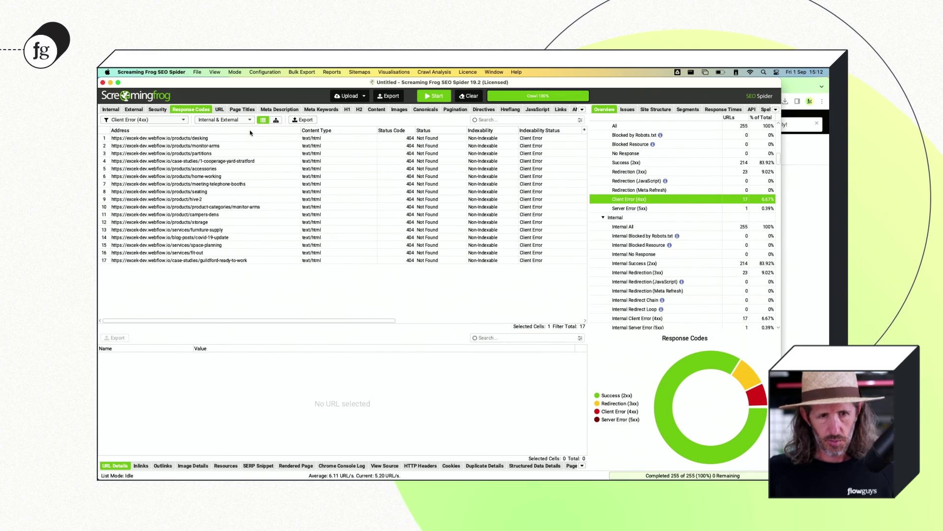
{"action": "left_click", "coordinate": [235, 133]}
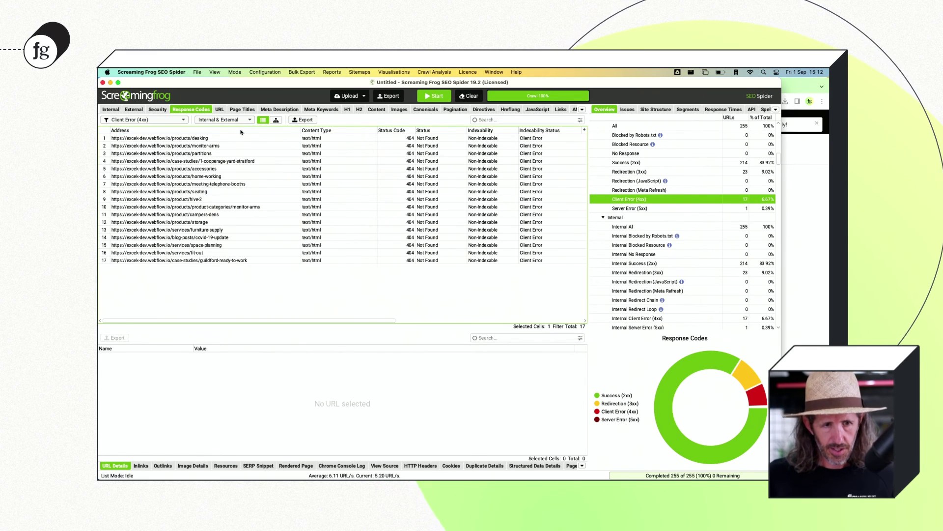
Sort the 17 remaining 404s by address and select the /products/ rows, accessories to storage
{"action": "left_click_drag", "start_coordinate": [200, 172], "coordinate": [200, 223]}
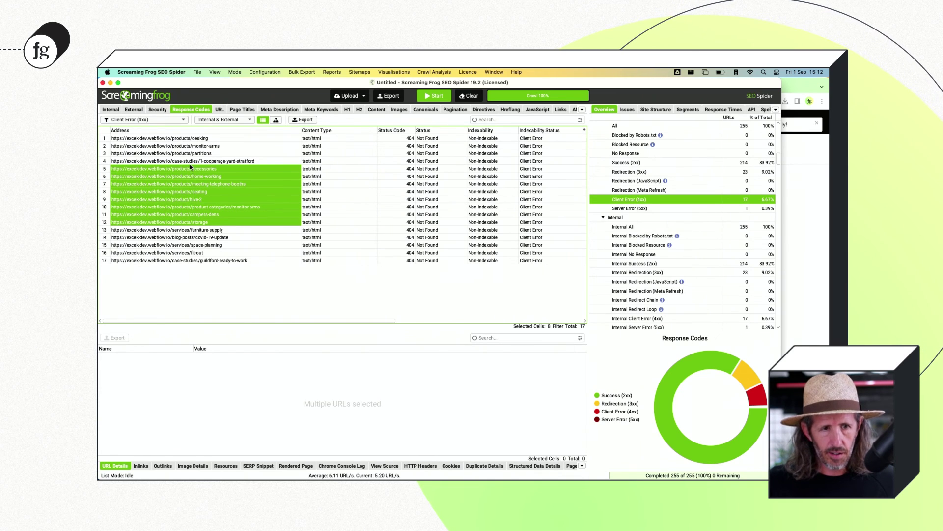
{"action": "left_click", "coordinate": [258, 131]}
{"action": "left_click", "coordinate": [236, 175]}
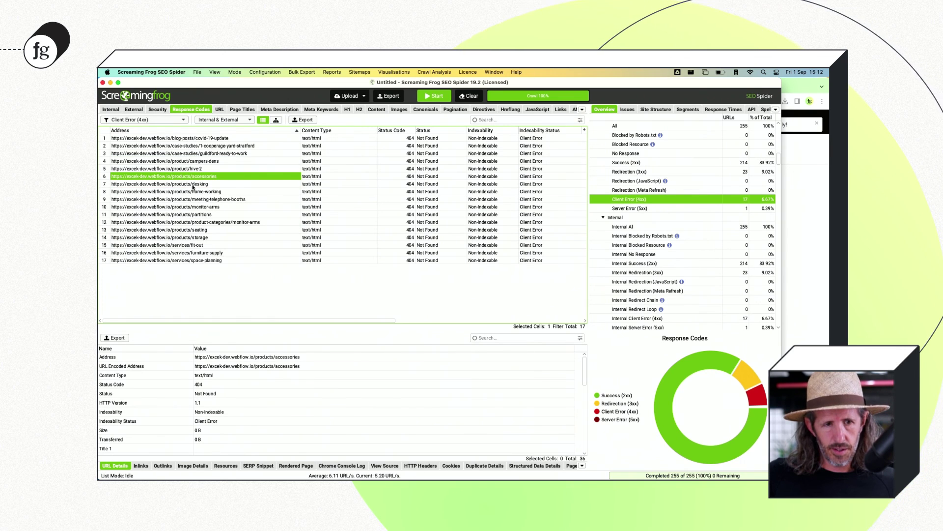
{"action": "left_click_drag", "start_coordinate": [198, 177], "coordinate": [200, 237]}
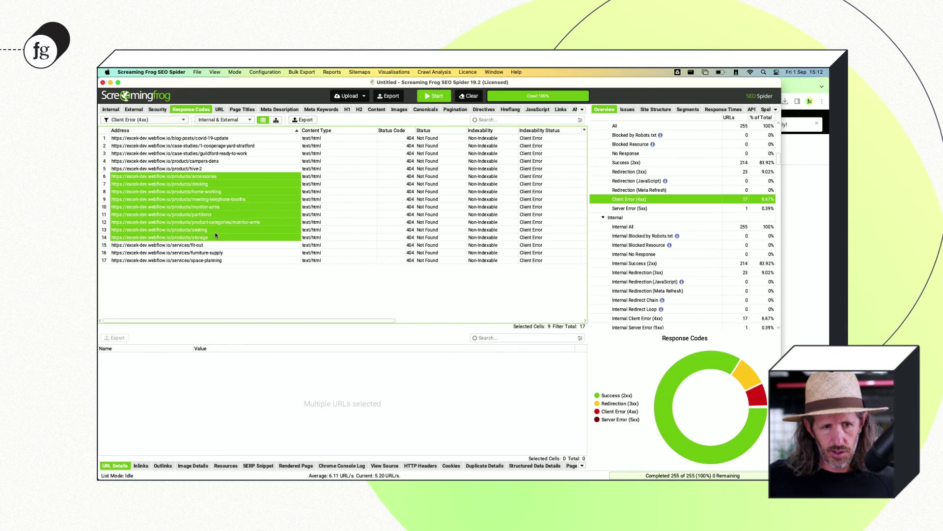